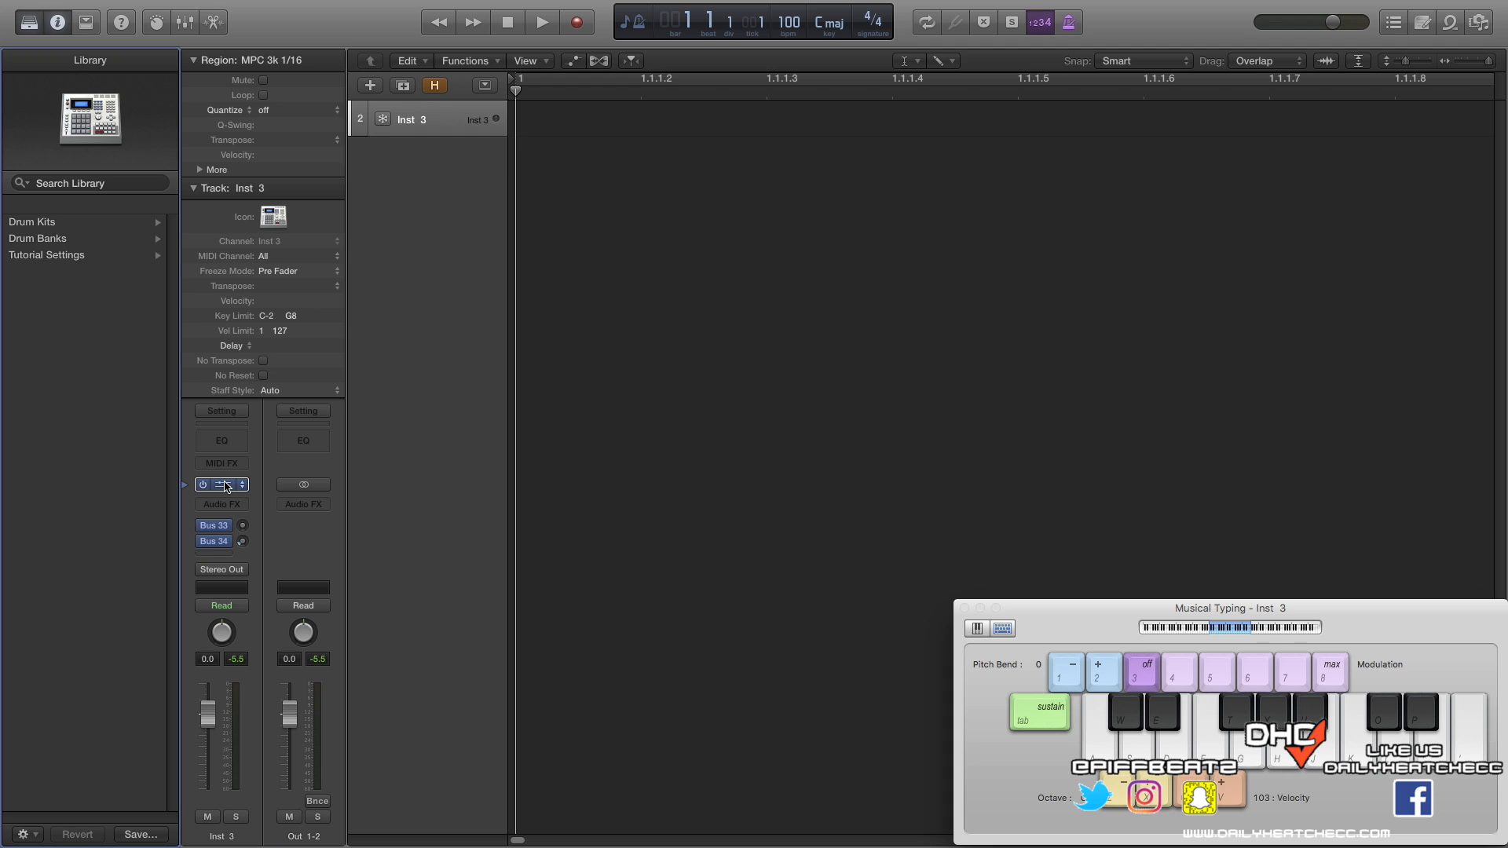
Step: Open the Ultrabeat instrument on the Inst 3 track and move its window away from the channel strips
left_click(225, 487)
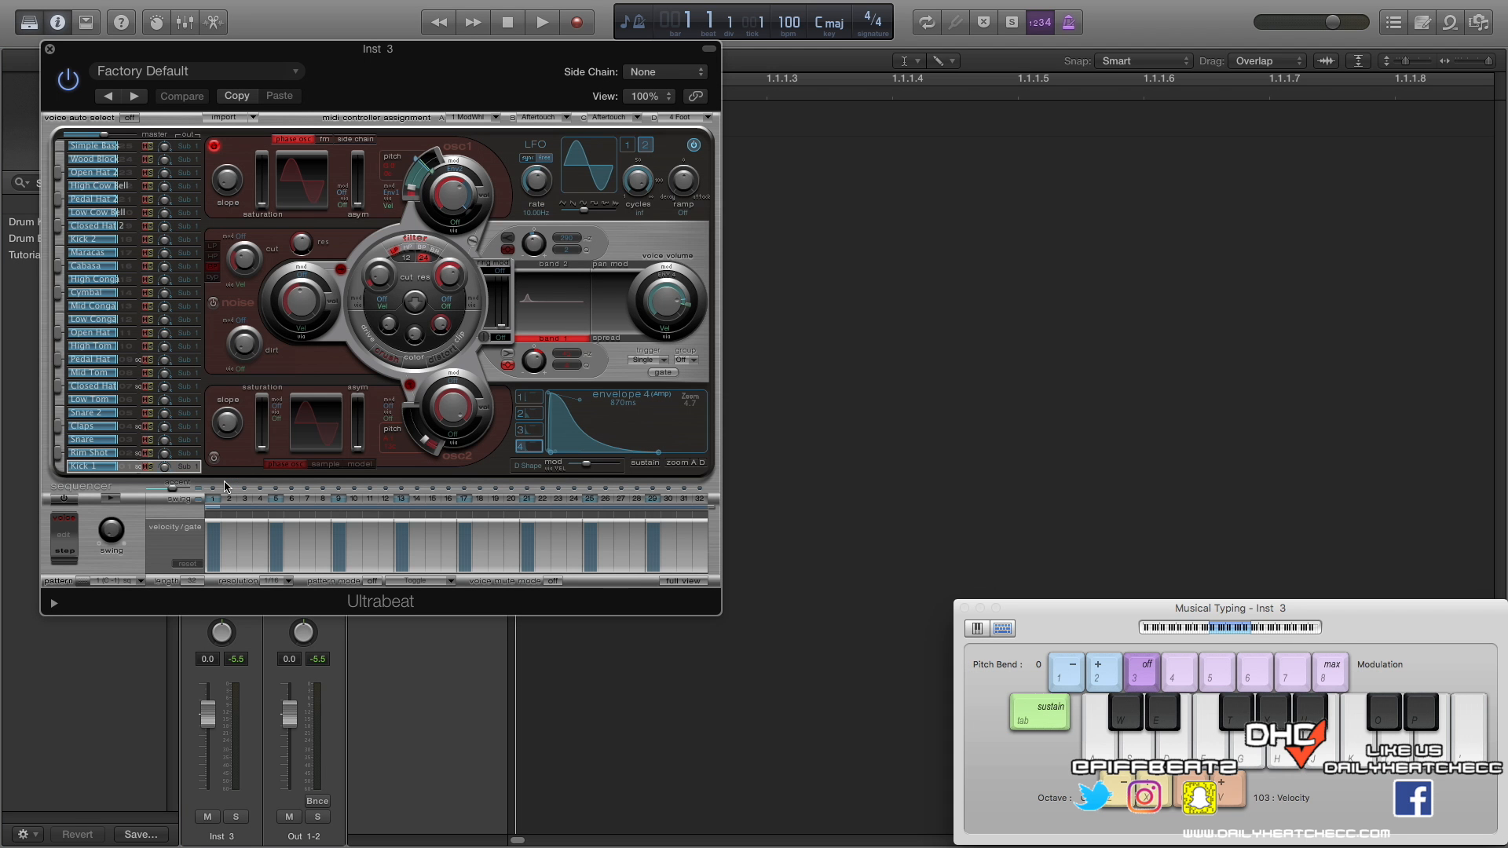
left_click_drag(320, 67, 956, 174)
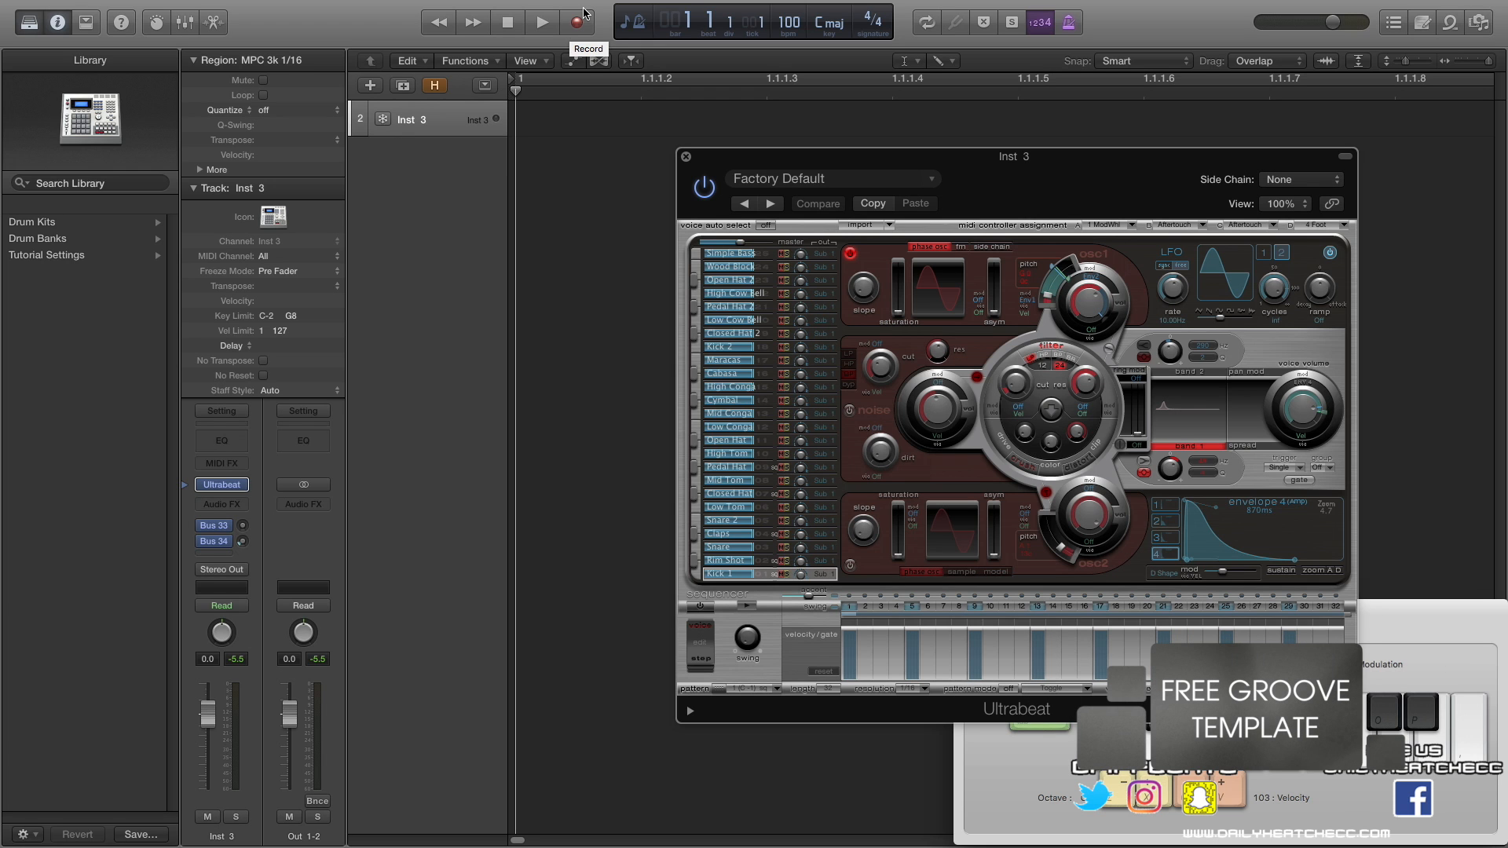
right_click(508, 24)
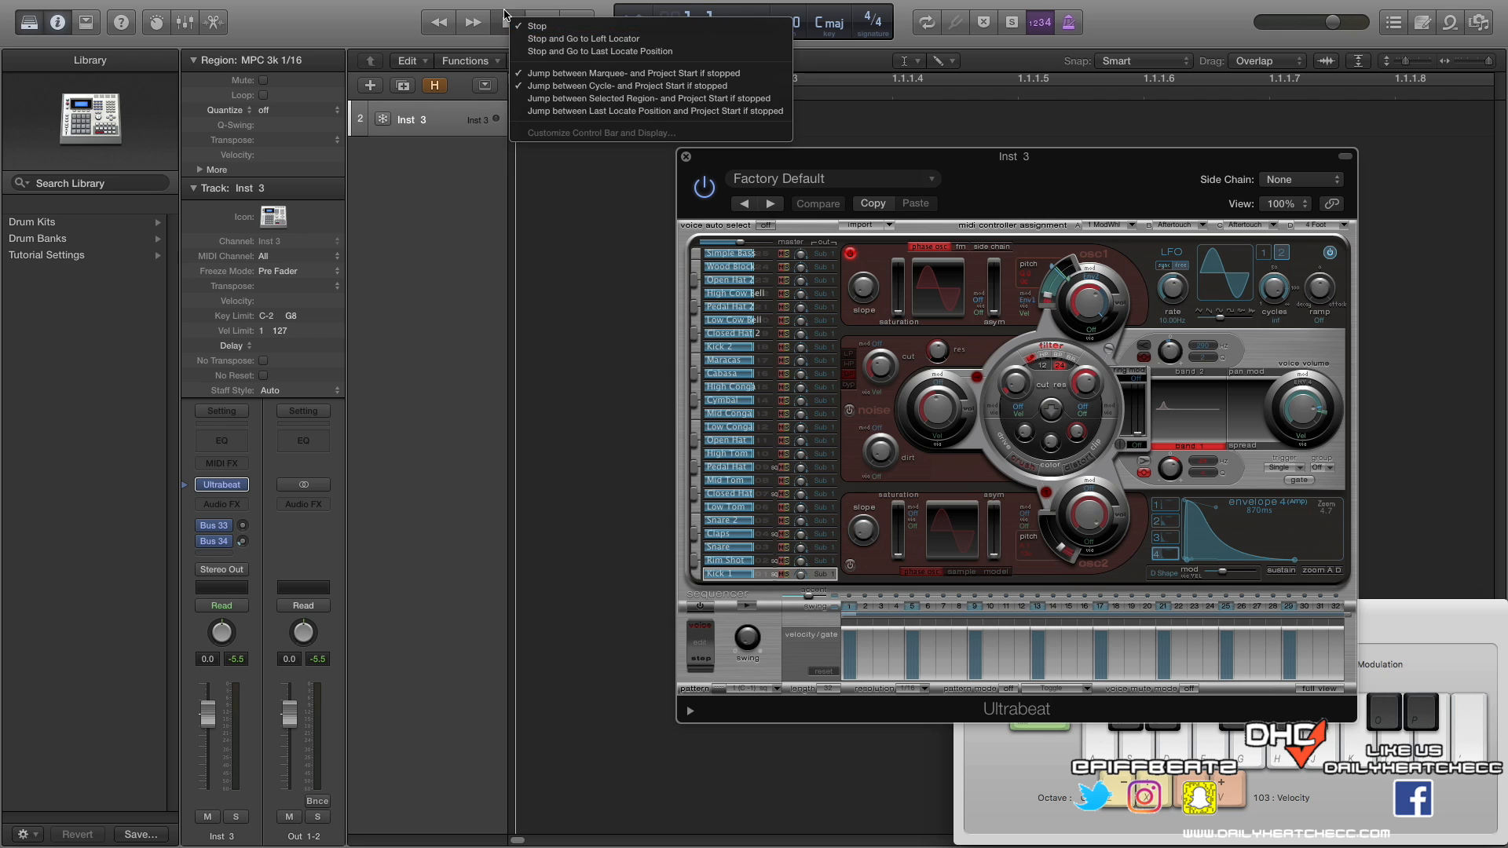
left_click(505, 13)
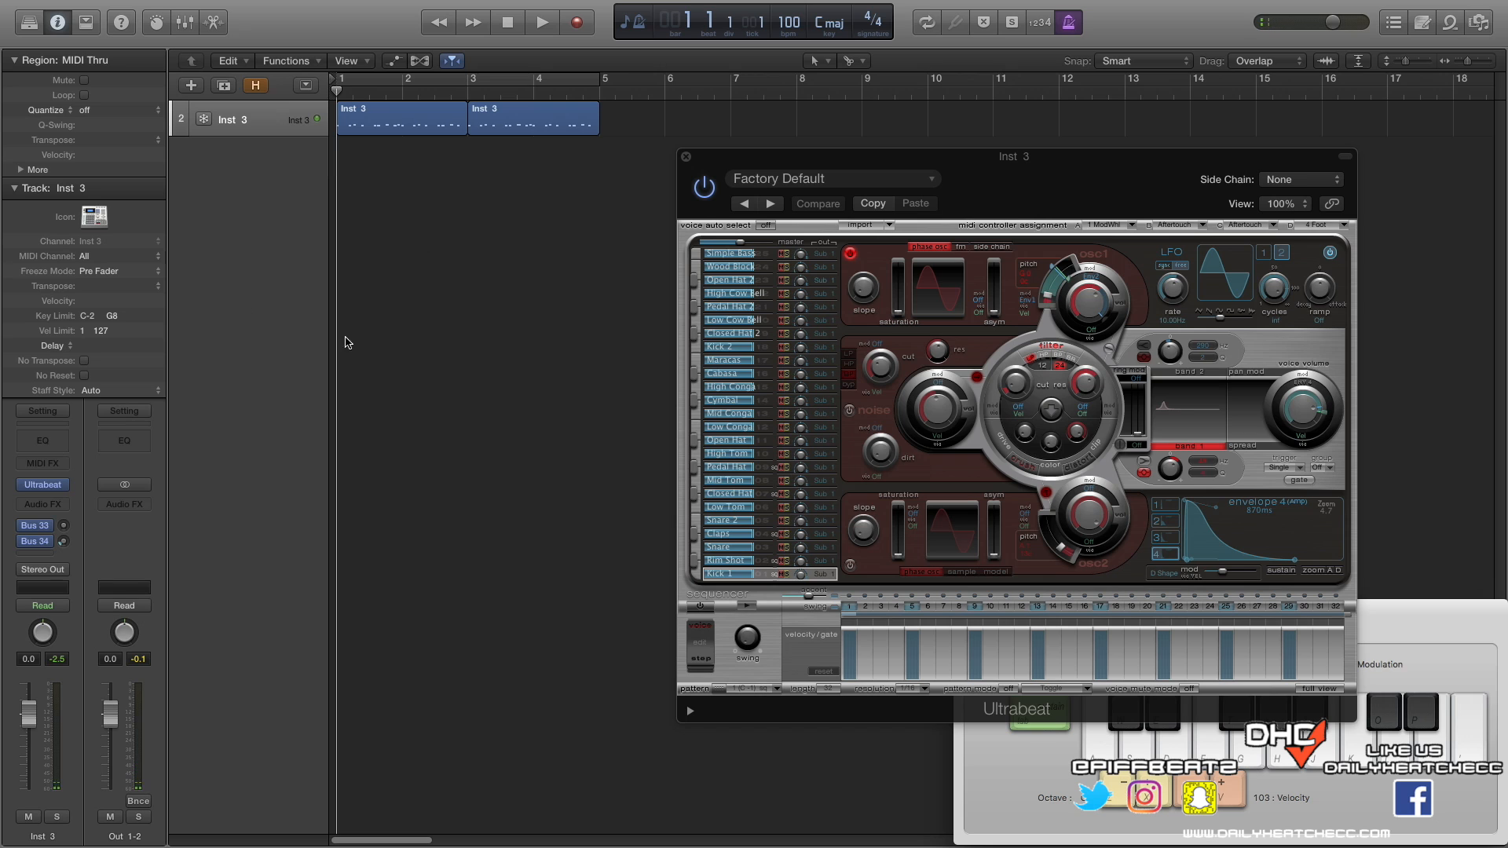
Step: Enable cycling over bars 1 to 4, quantize both Inst 3 regions to 1/16 Note and play them back briefly
left_click(492, 81)
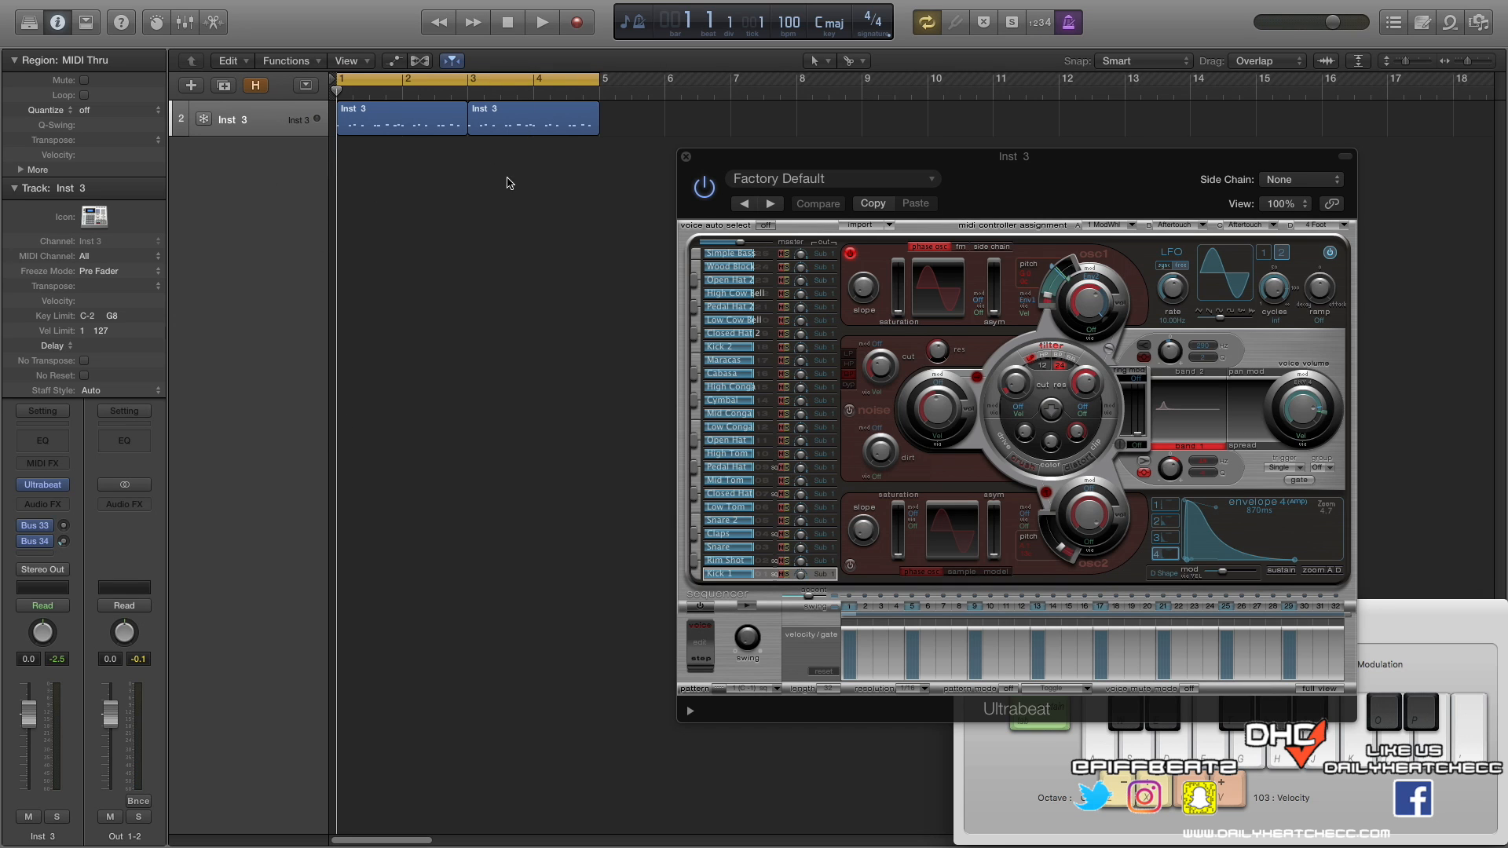
left_click_drag(486, 181, 366, 91)
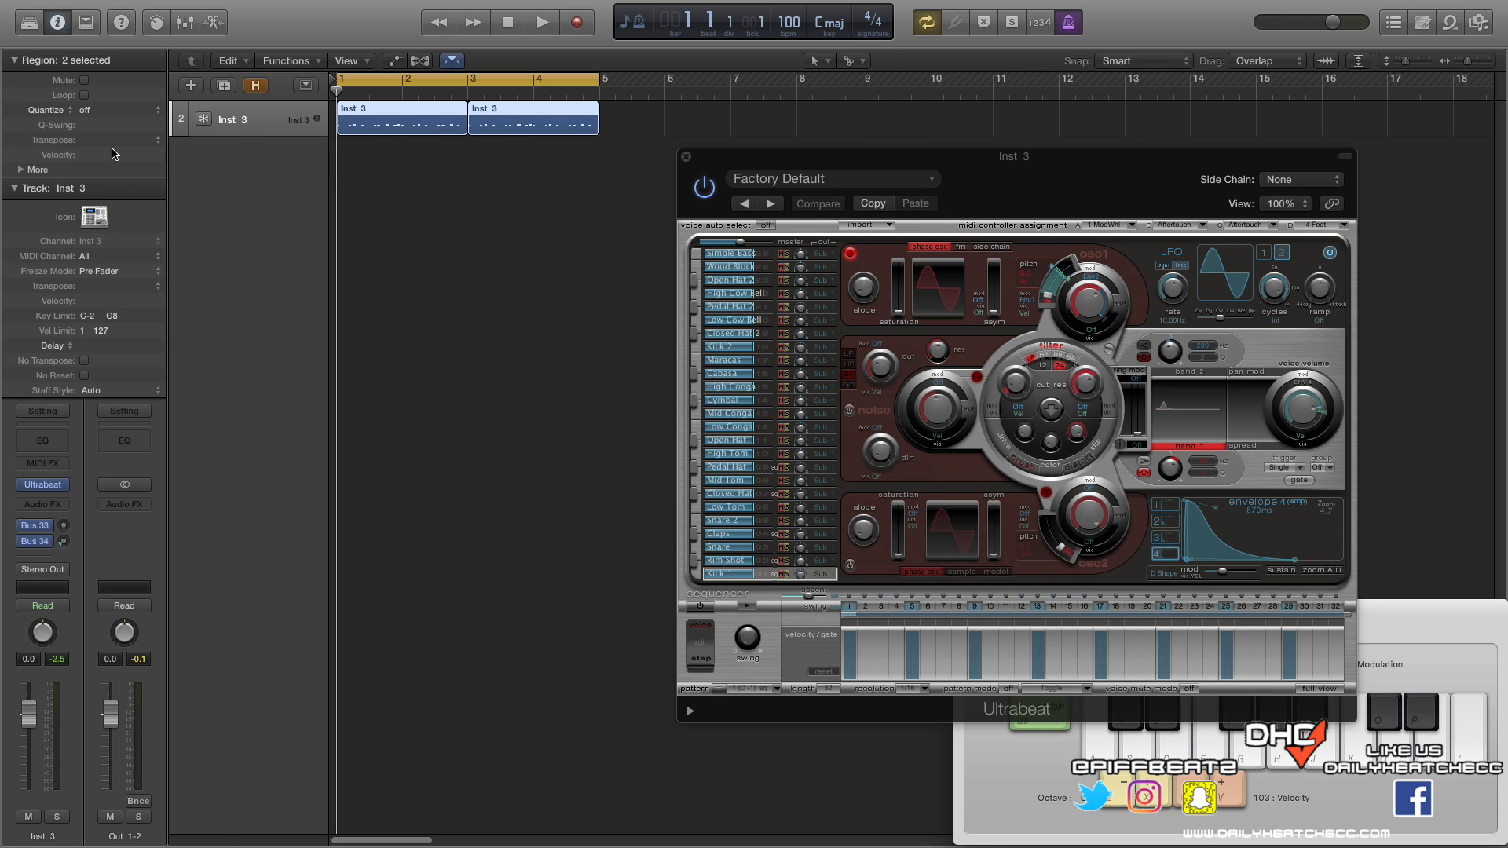
left_click(119, 111)
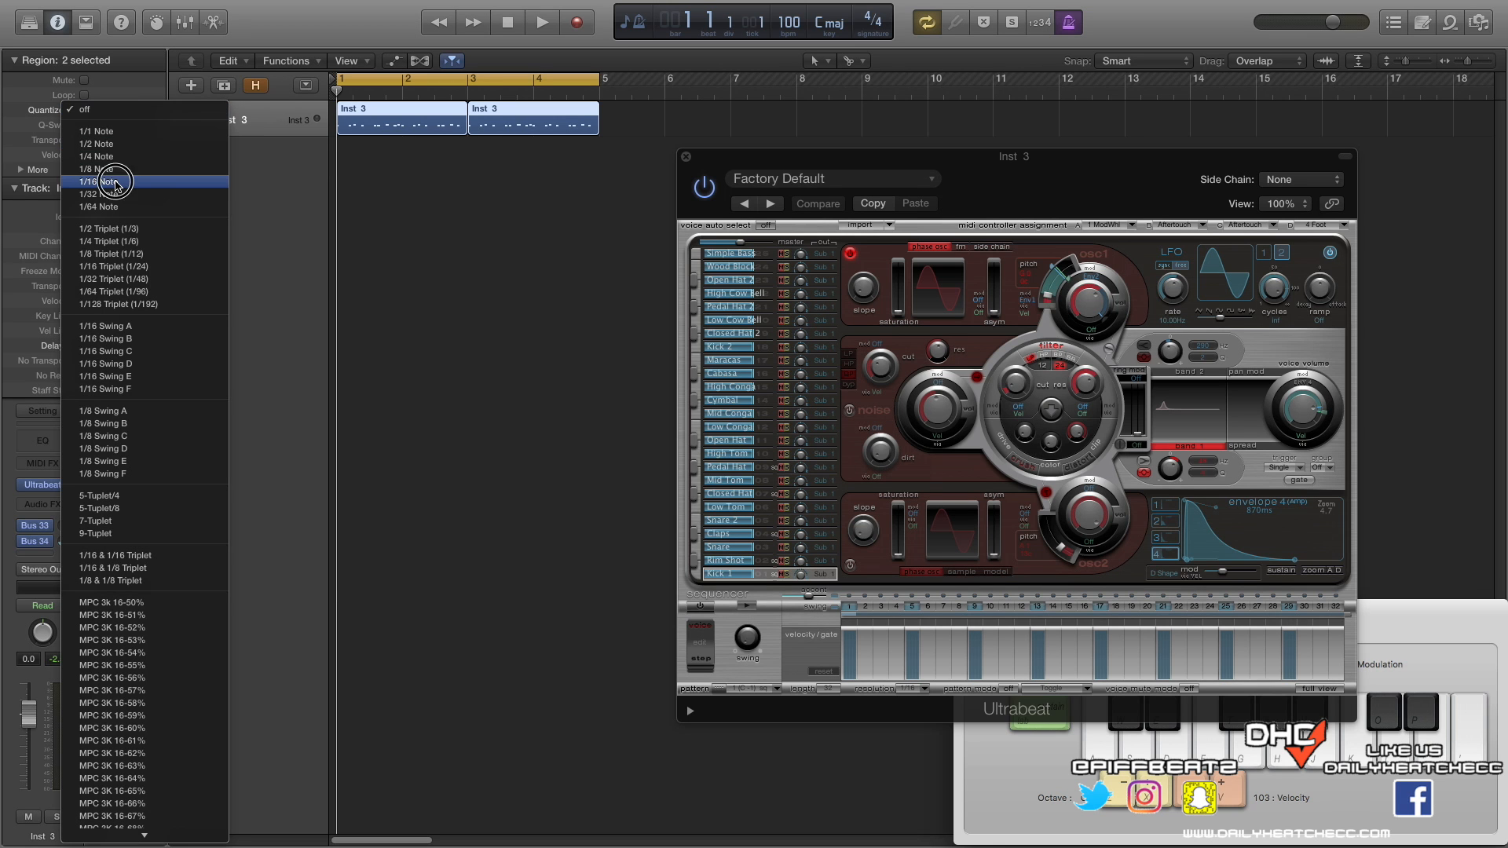
left_click(115, 182)
key("space")
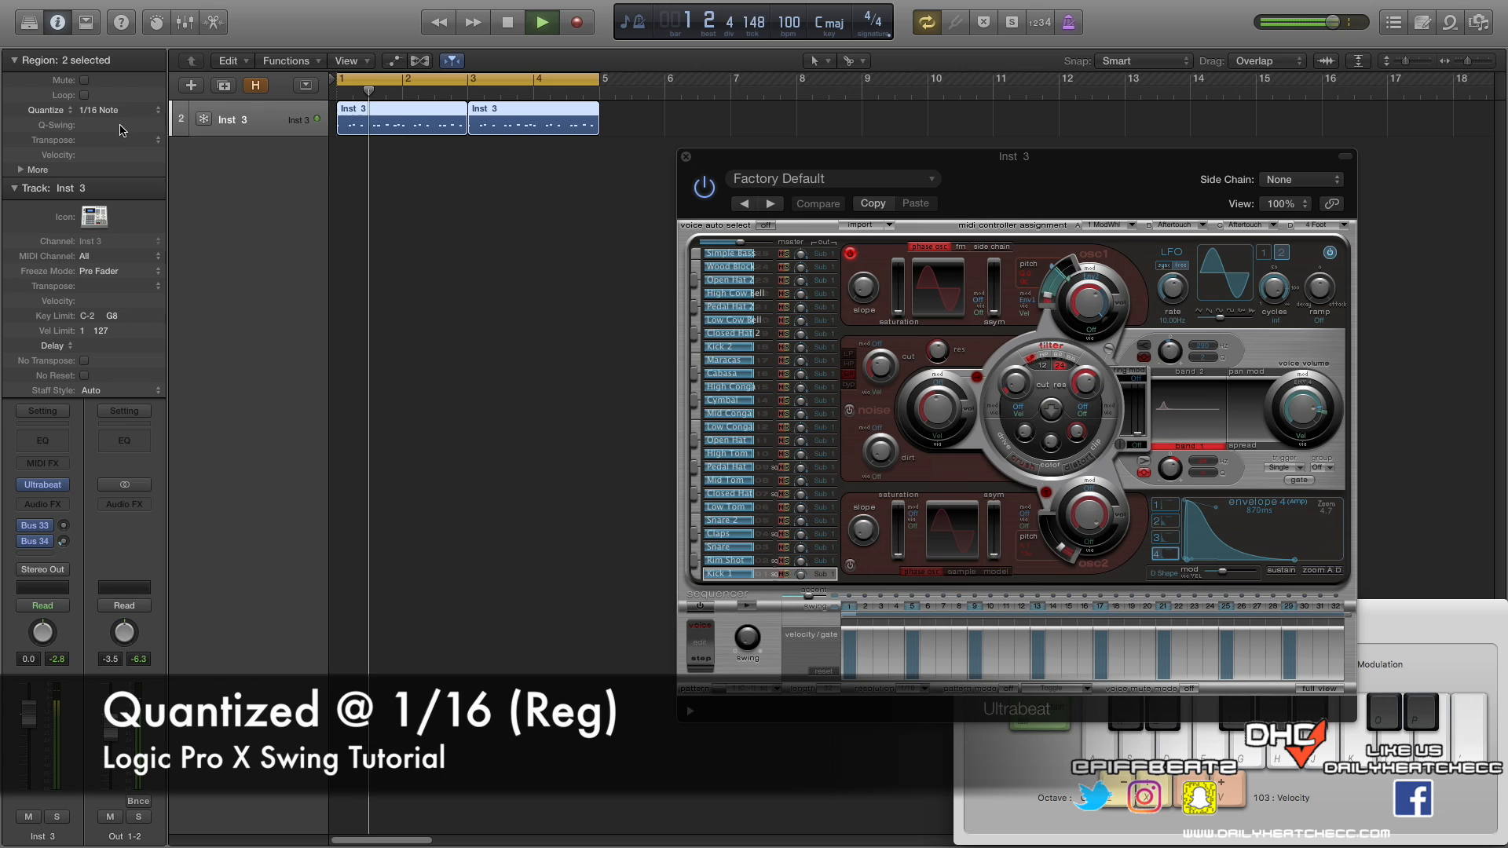
key("space")
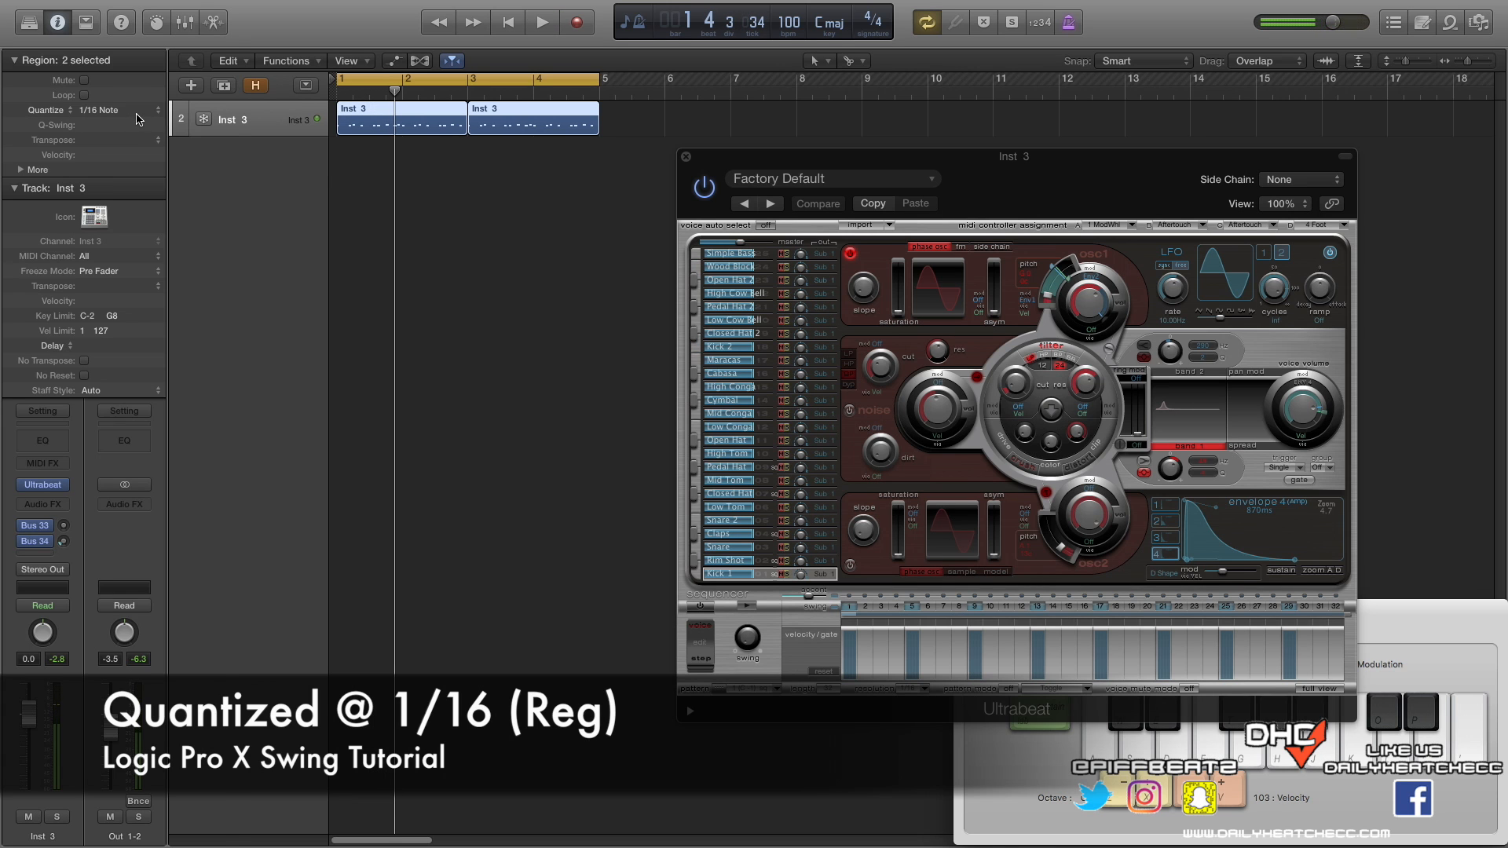
Step: Set the quantize of both selected regions to 1/16 Swing A and play the loop from the start
left_click(139, 114)
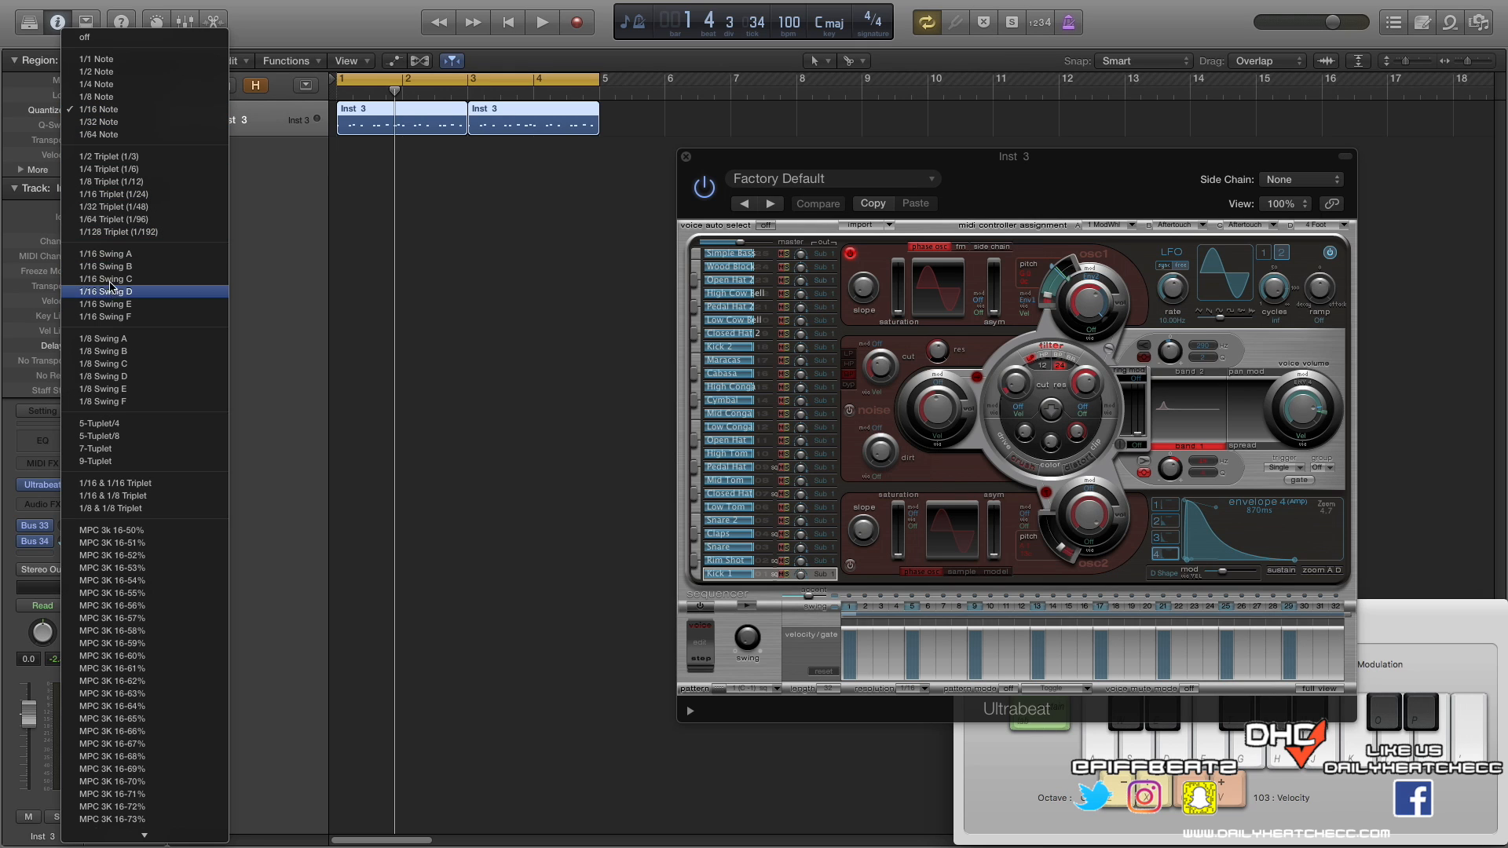
left_click(124, 255)
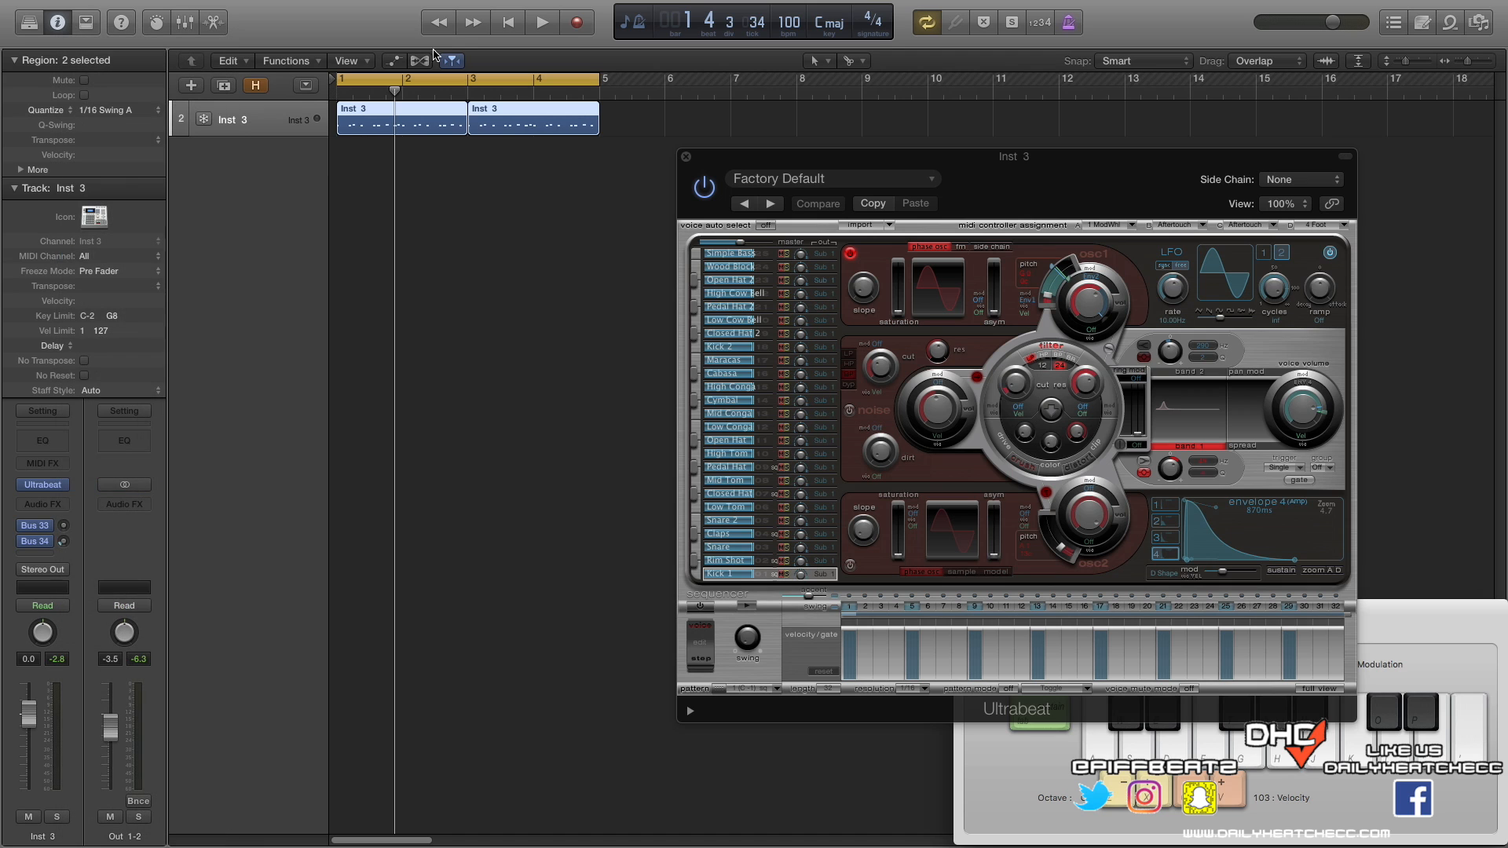
left_click(517, 24)
left_click(545, 24)
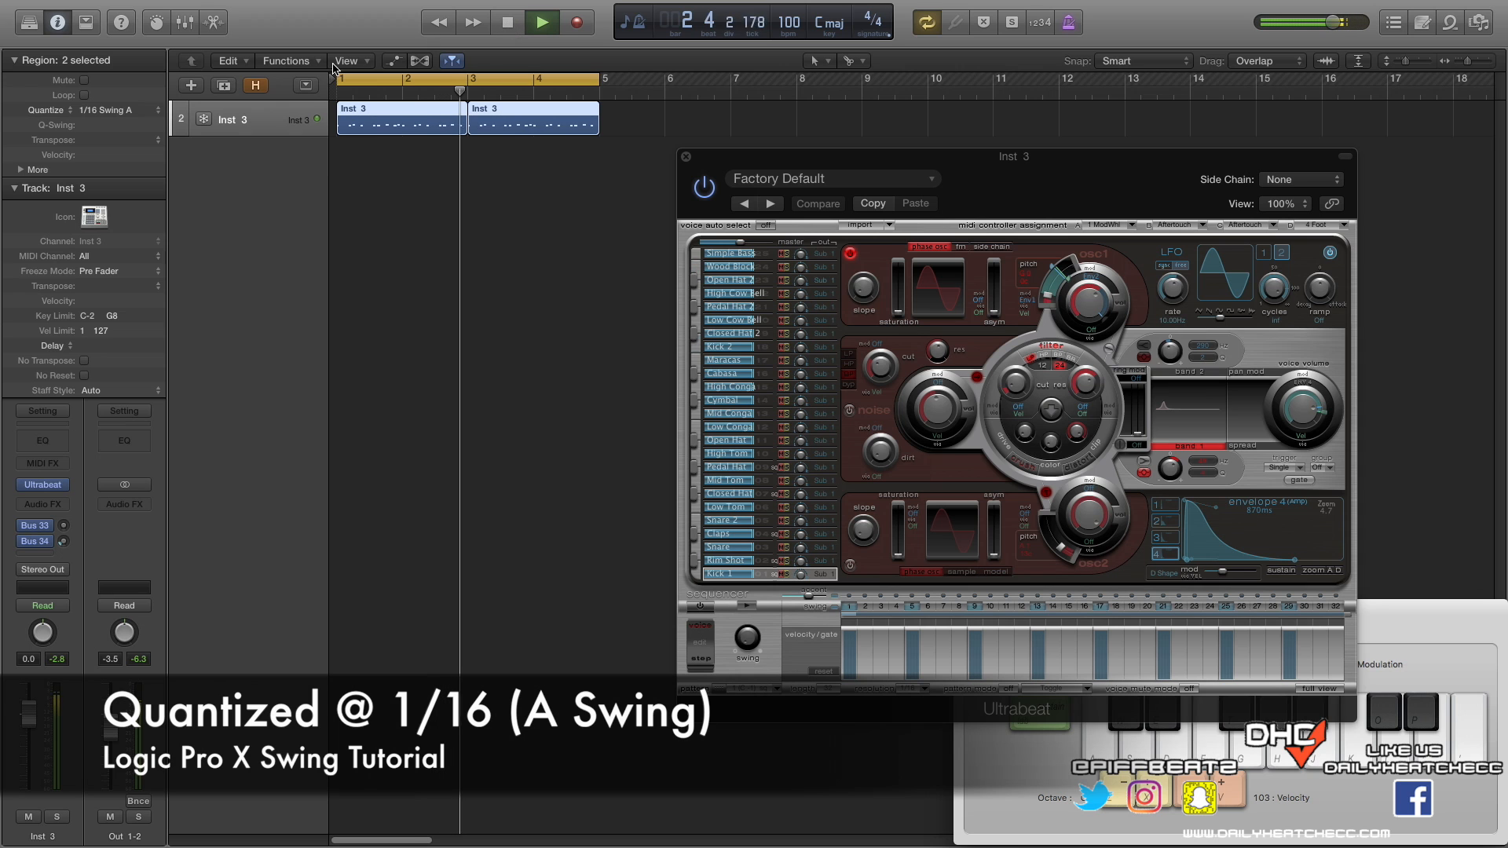
Step: Audition 1/16 Swing B and 1/16 Swing C quantize on both regions while the loop plays
left_click(130, 118)
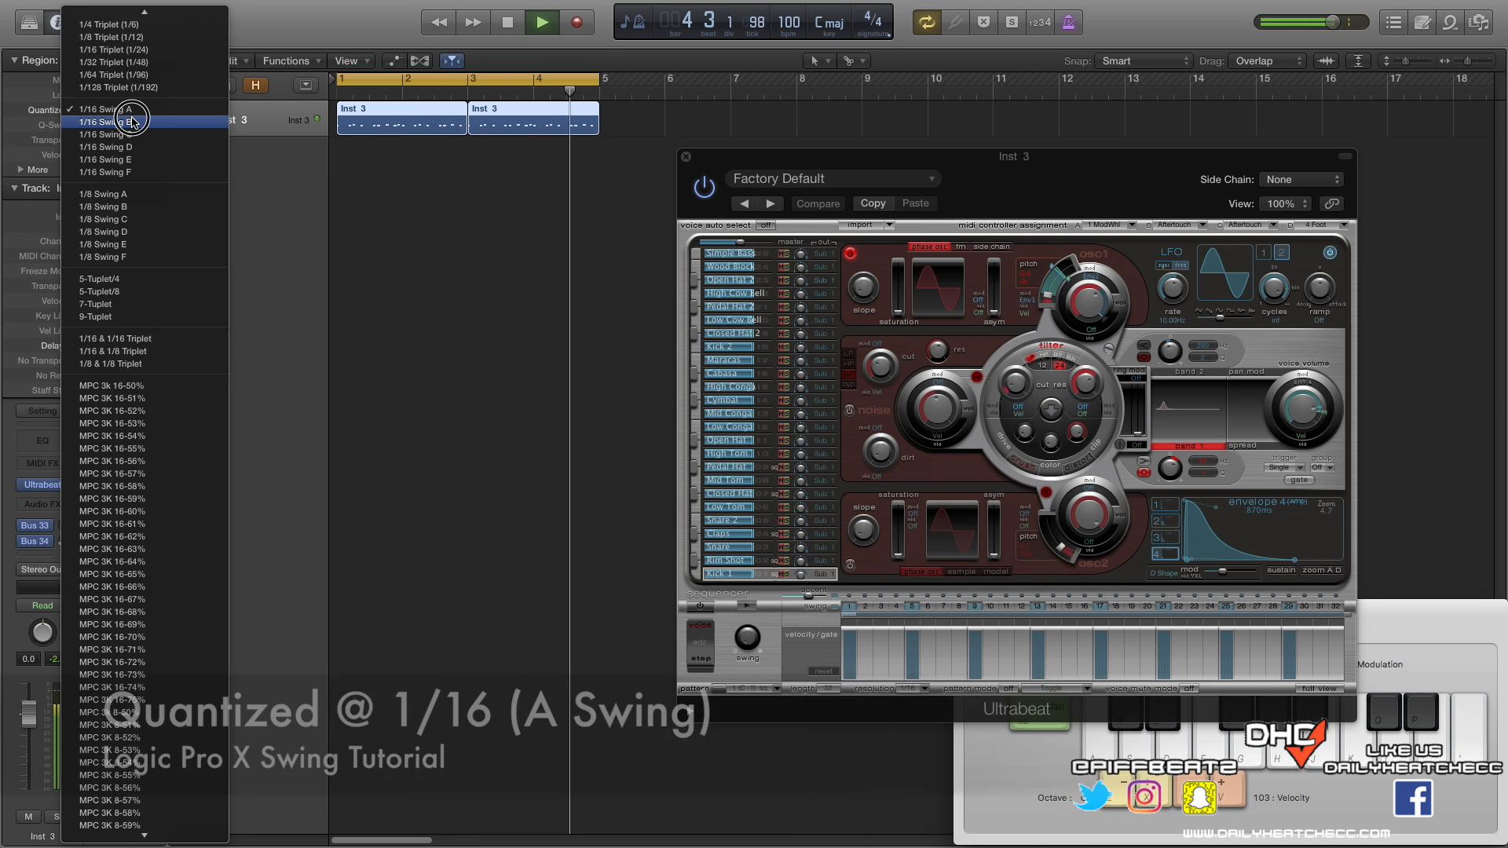
left_click(131, 121)
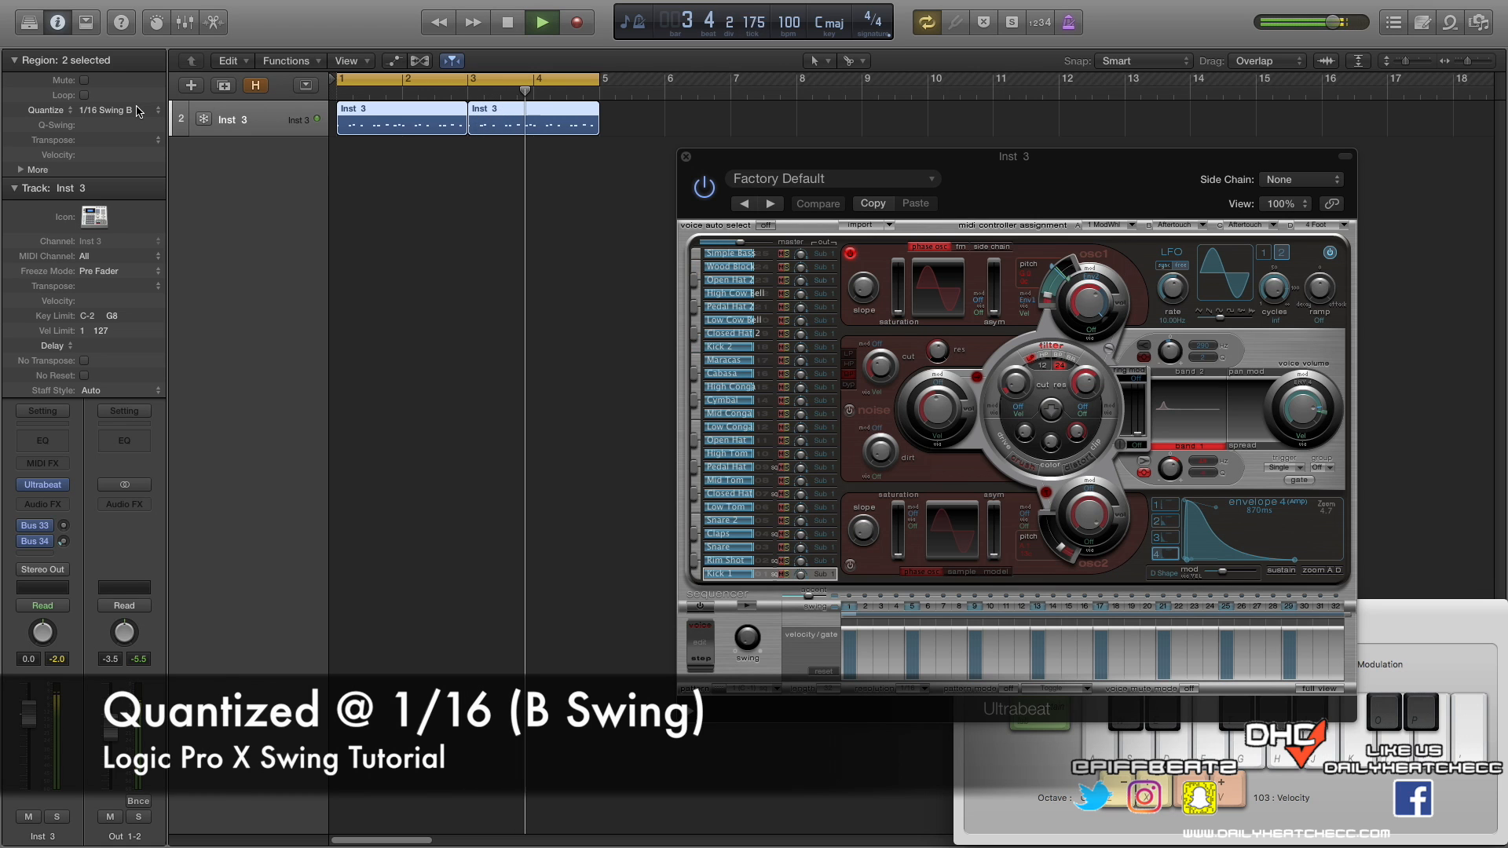
left_click(137, 112)
left_click(137, 122)
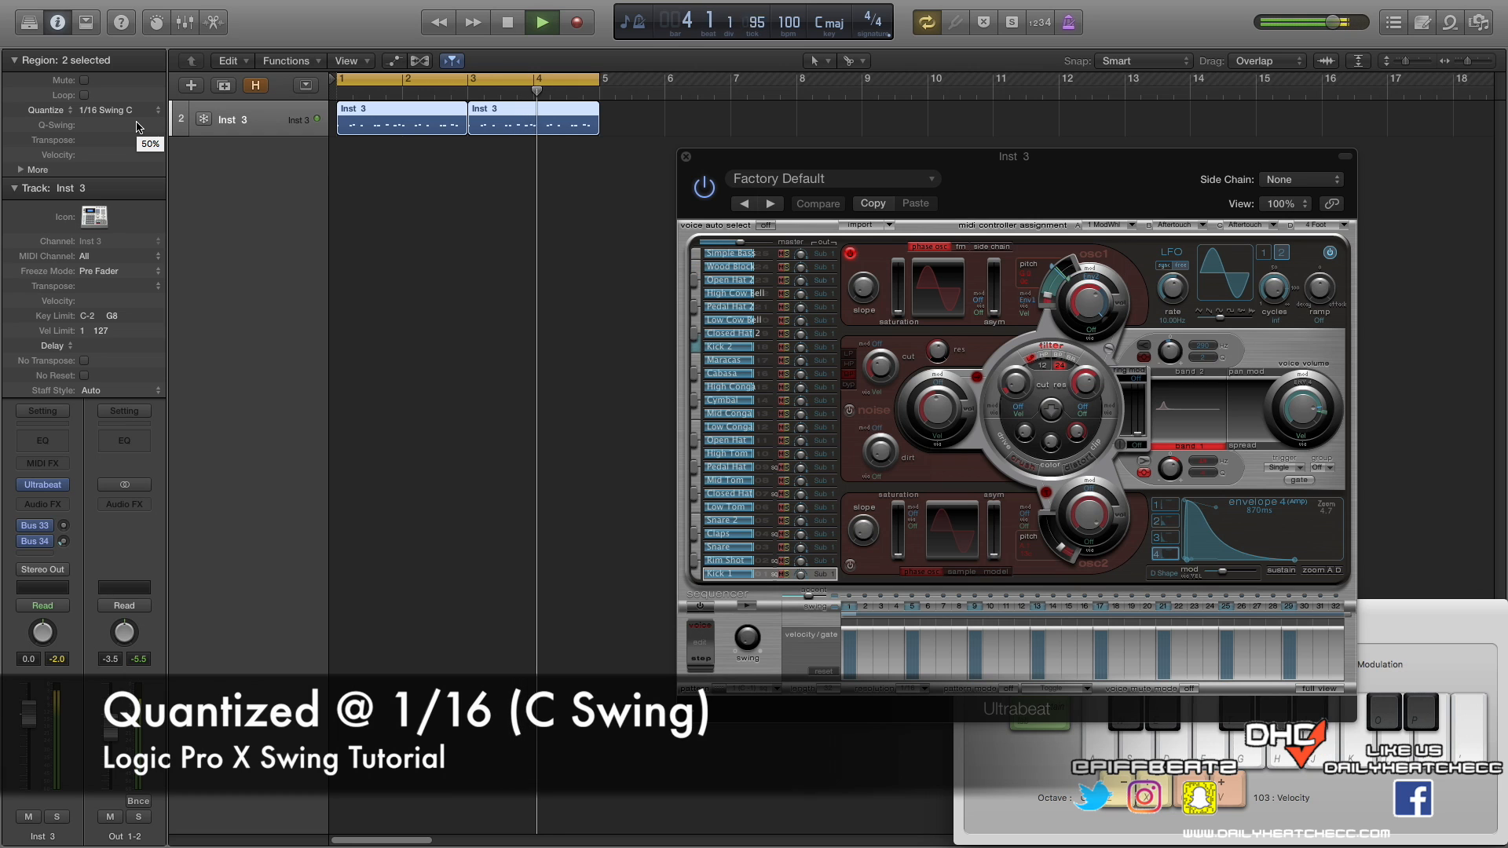
Step: Audition 1/16 Swing D and 1/16 Swing E quantize on both regions during playback
left_click(135, 111)
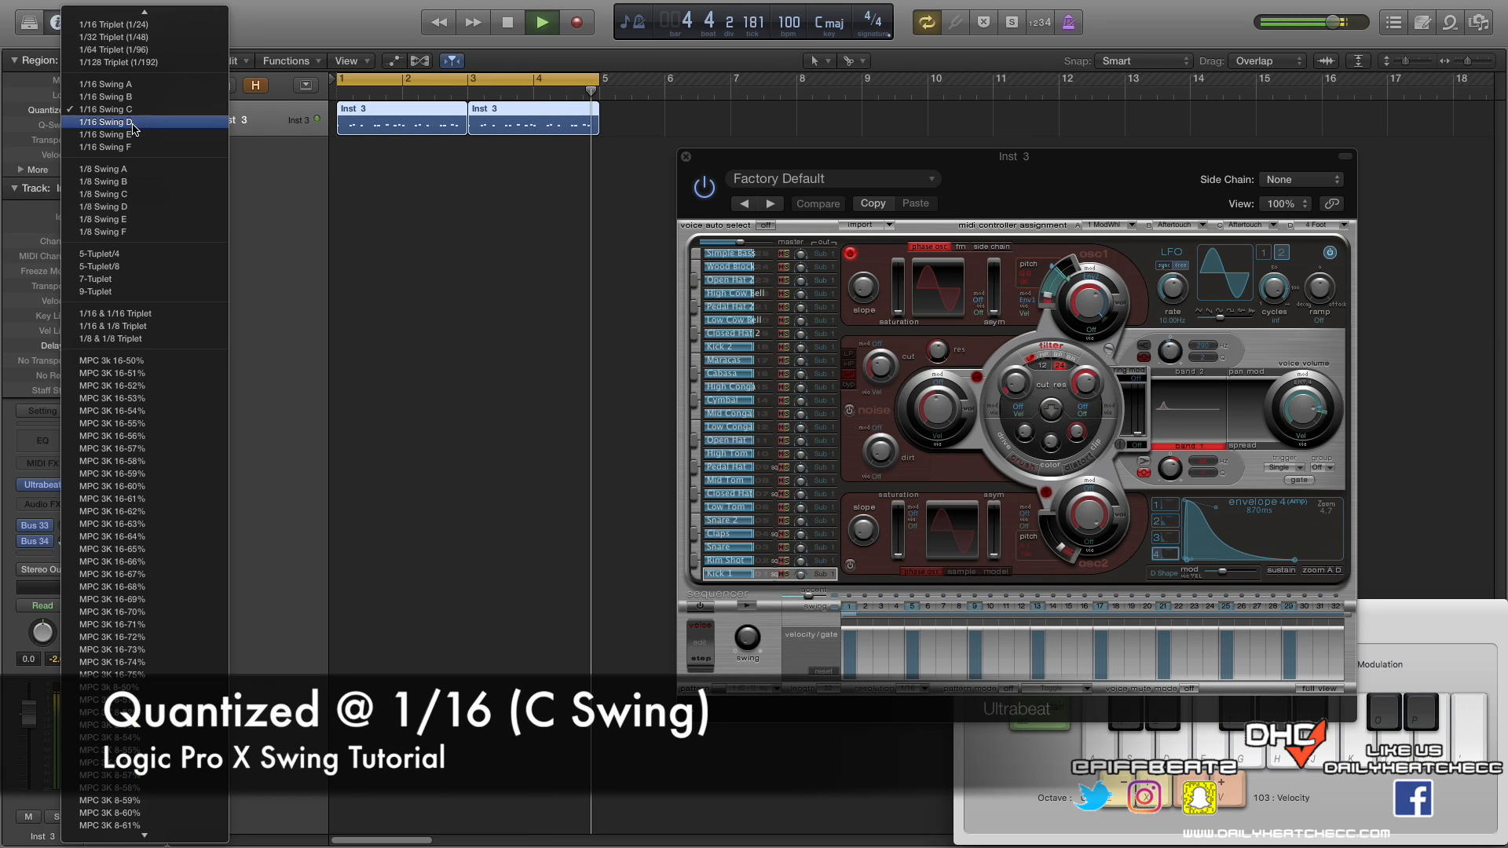
left_click(135, 124)
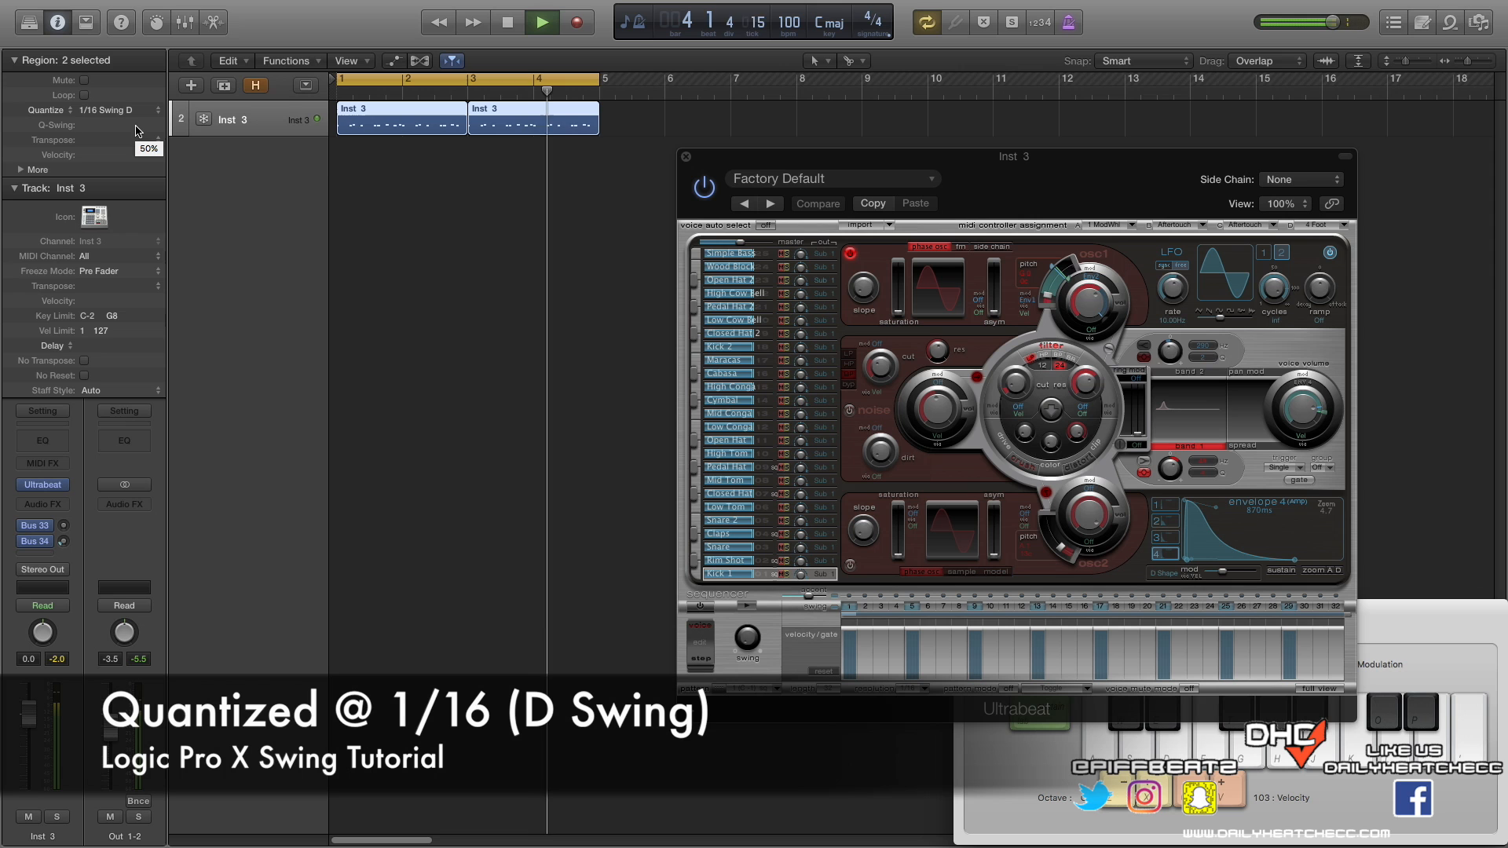
left_click(110, 118)
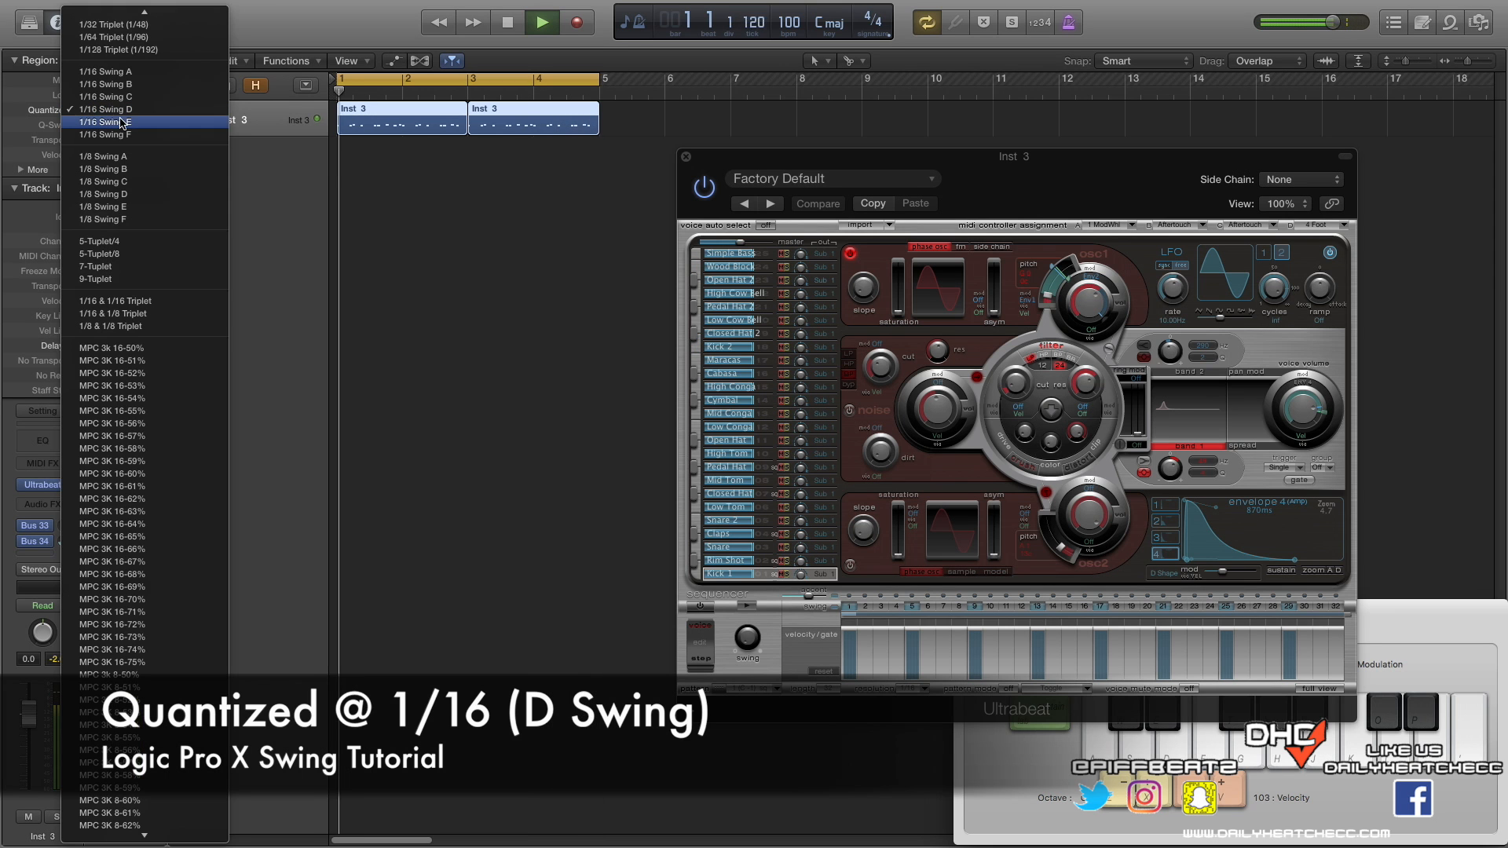
left_click(142, 128)
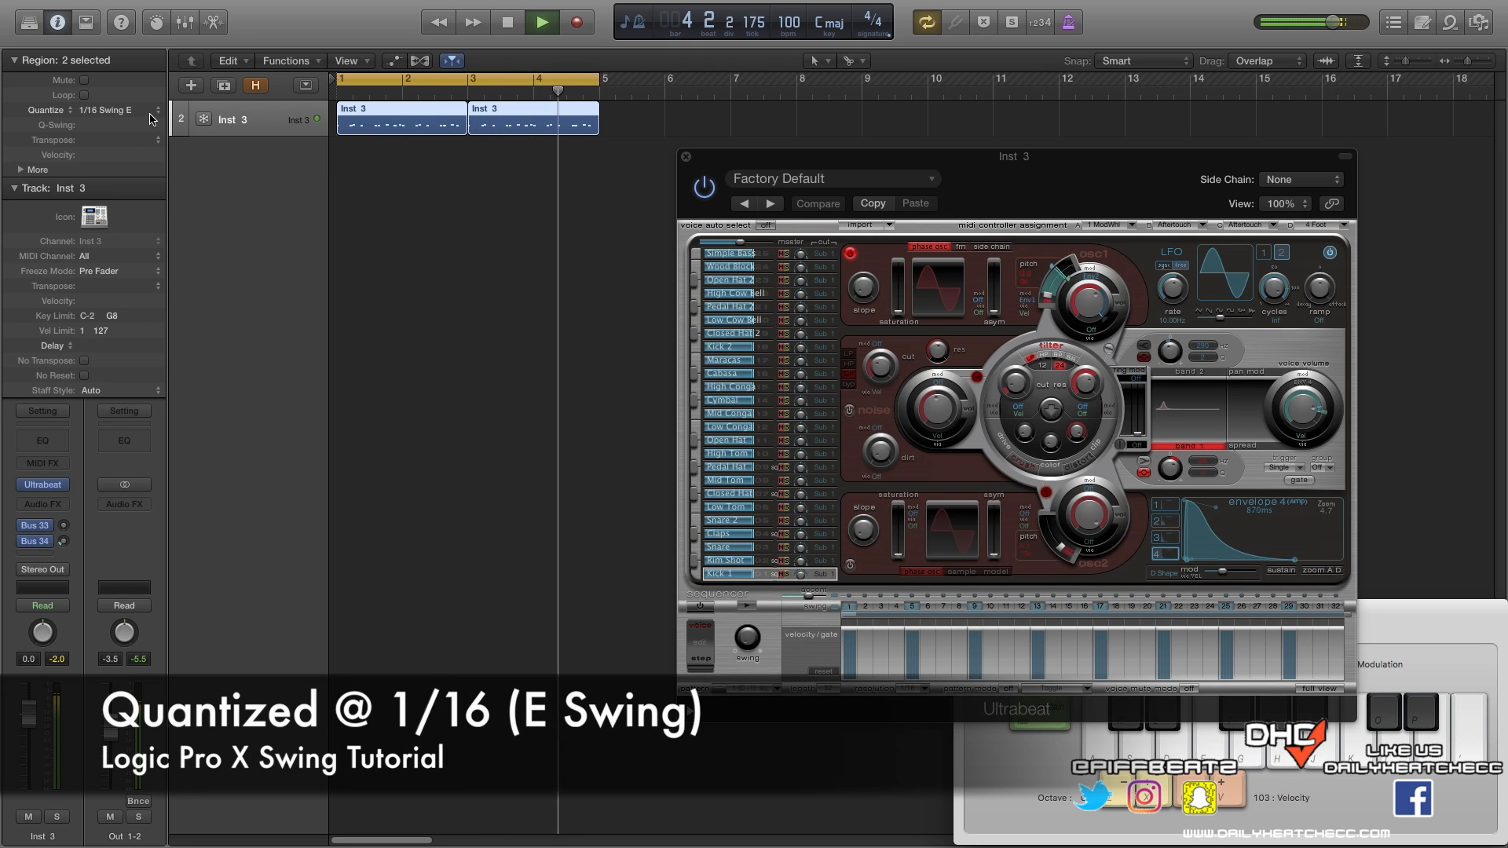
Step: Set the quantize of both regions to 1/16 Swing F, listen to it and stop playback
left_click(152, 120)
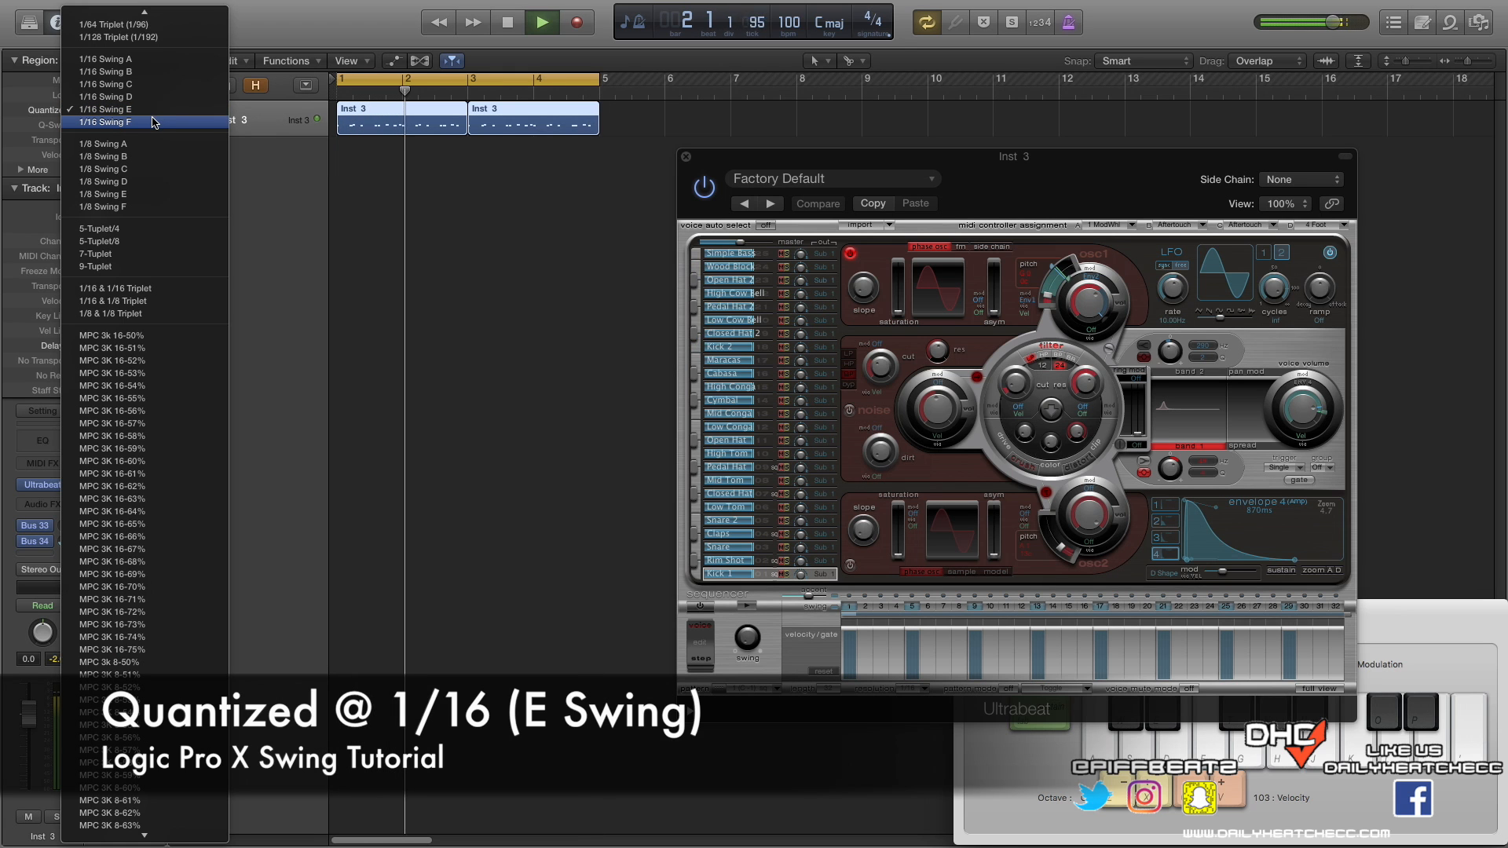
left_click(150, 124)
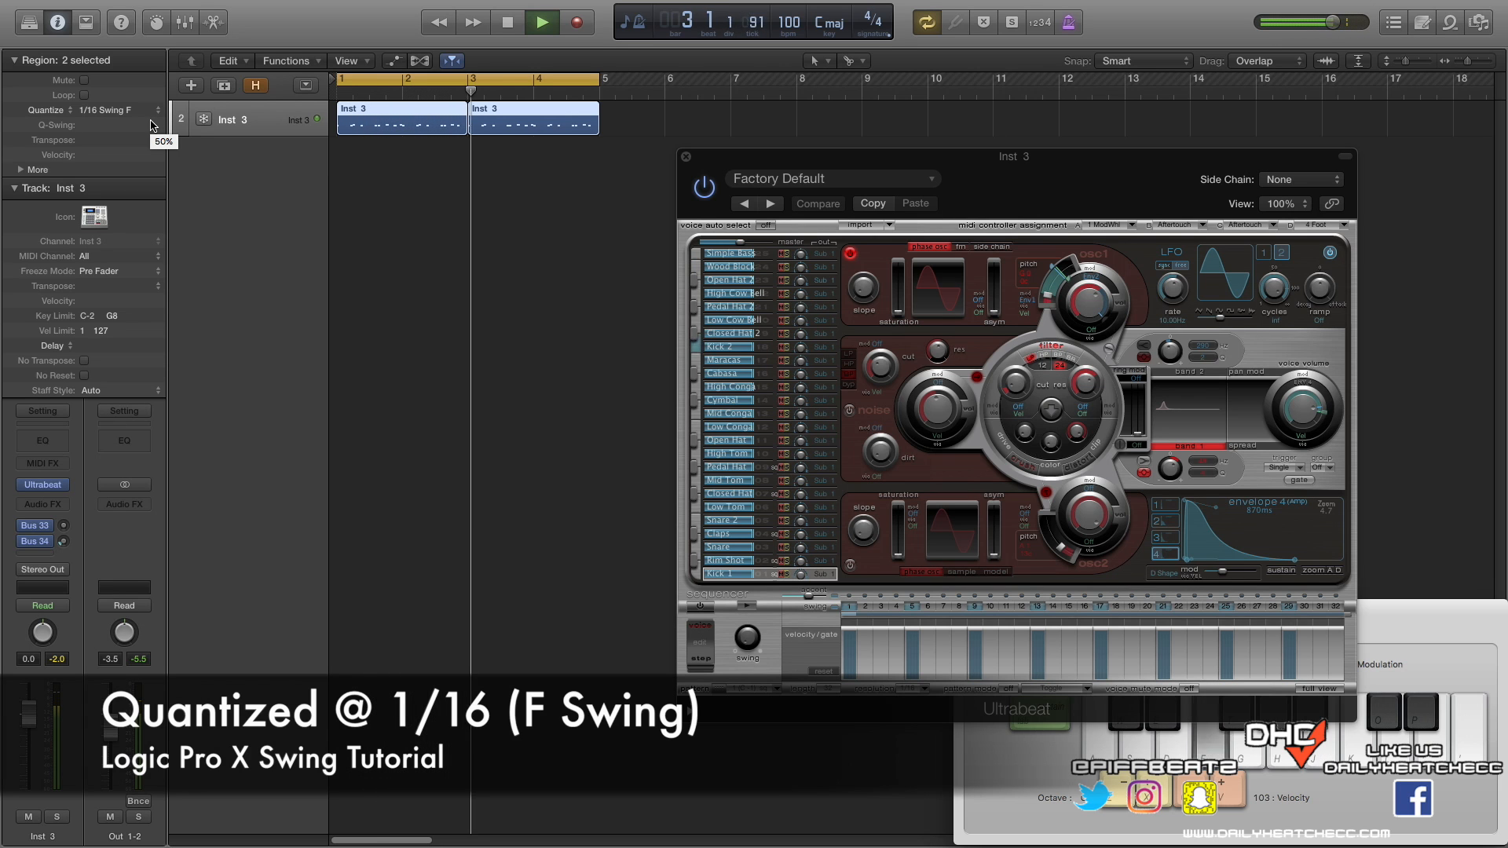
key("space")
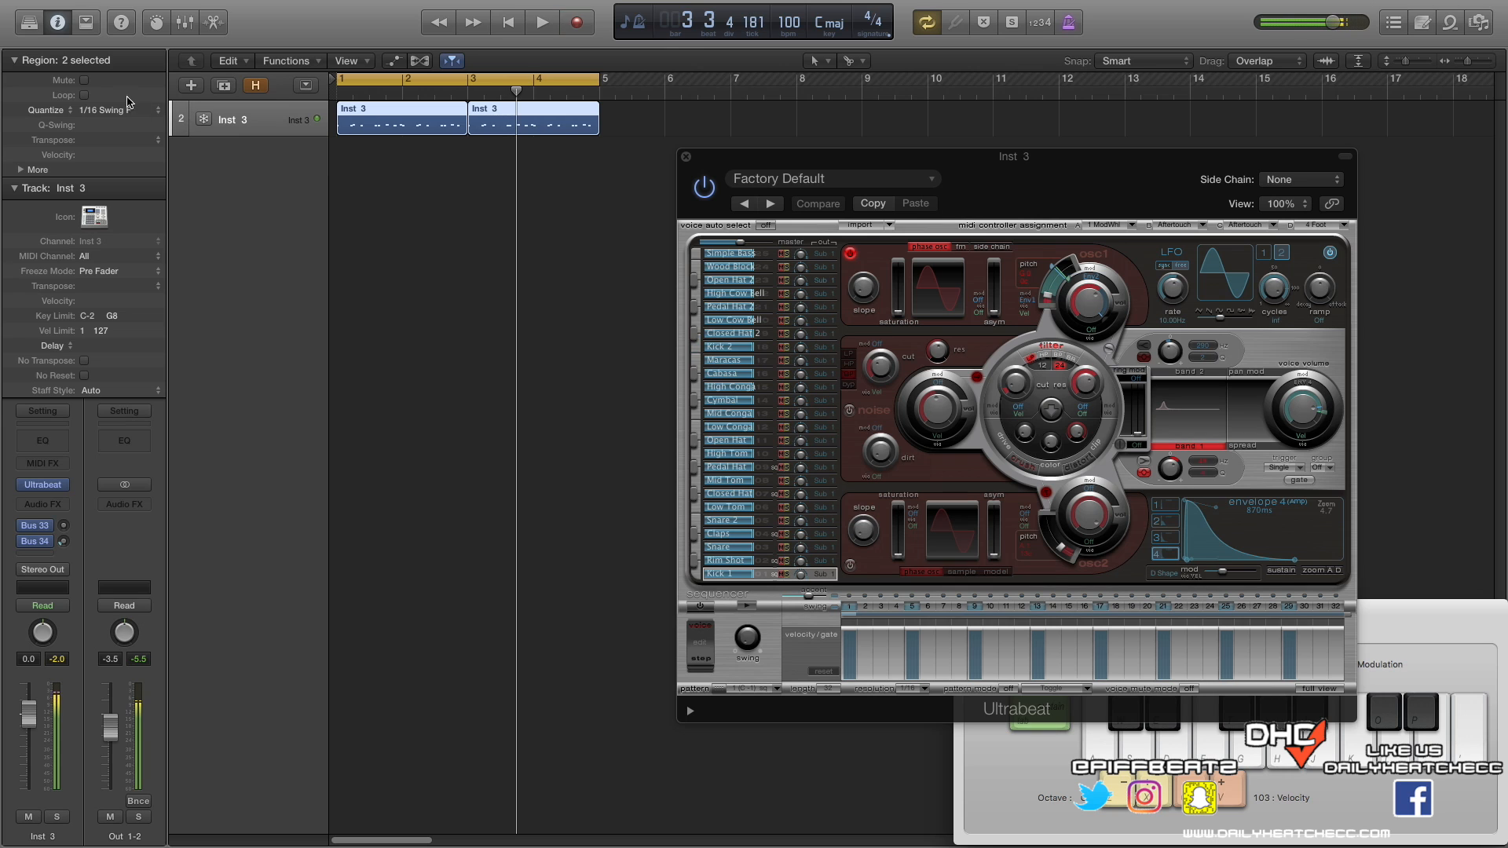
Step: Open the selected Inst 3 regions in the Piano Roll and move the Ultrabeat window out of its way
double_click(514, 126)
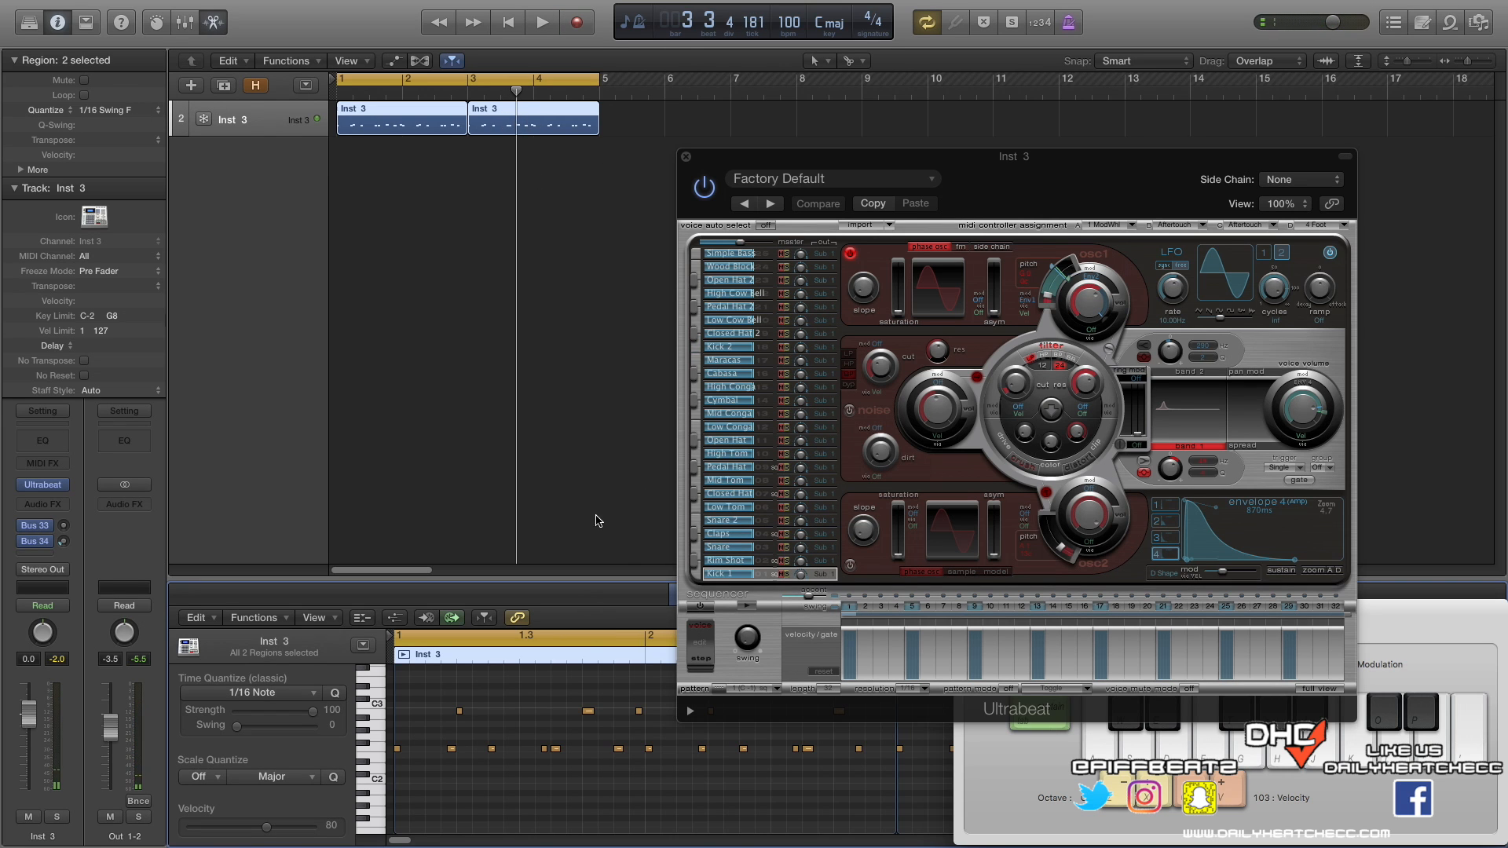
left_click_drag(874, 189, 1235, 147)
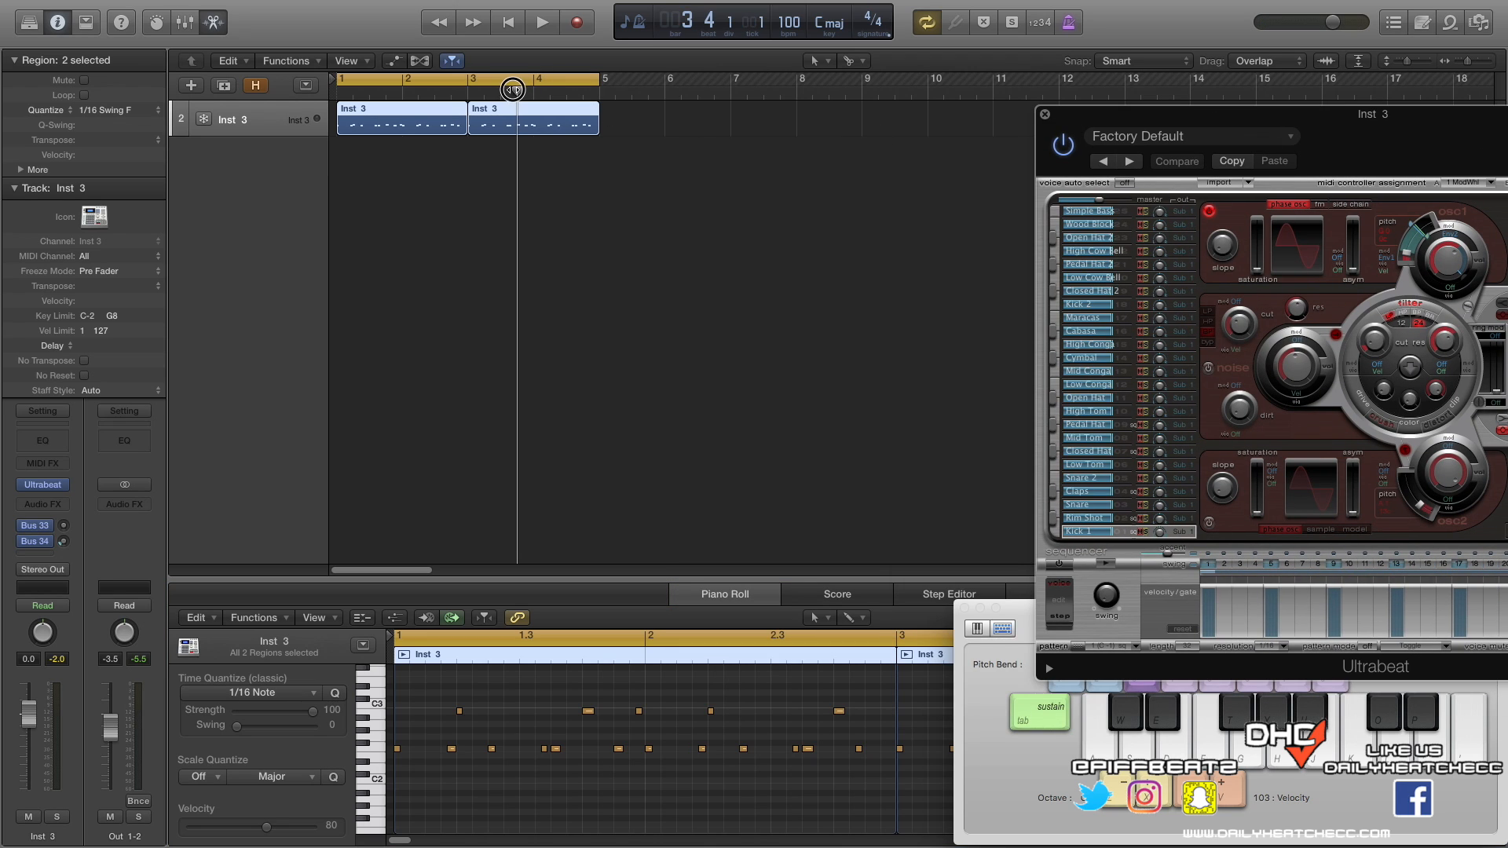
Step: Turn off cycling and play a short passage from within bar 3 to hear the swung notes
left_click(512, 90)
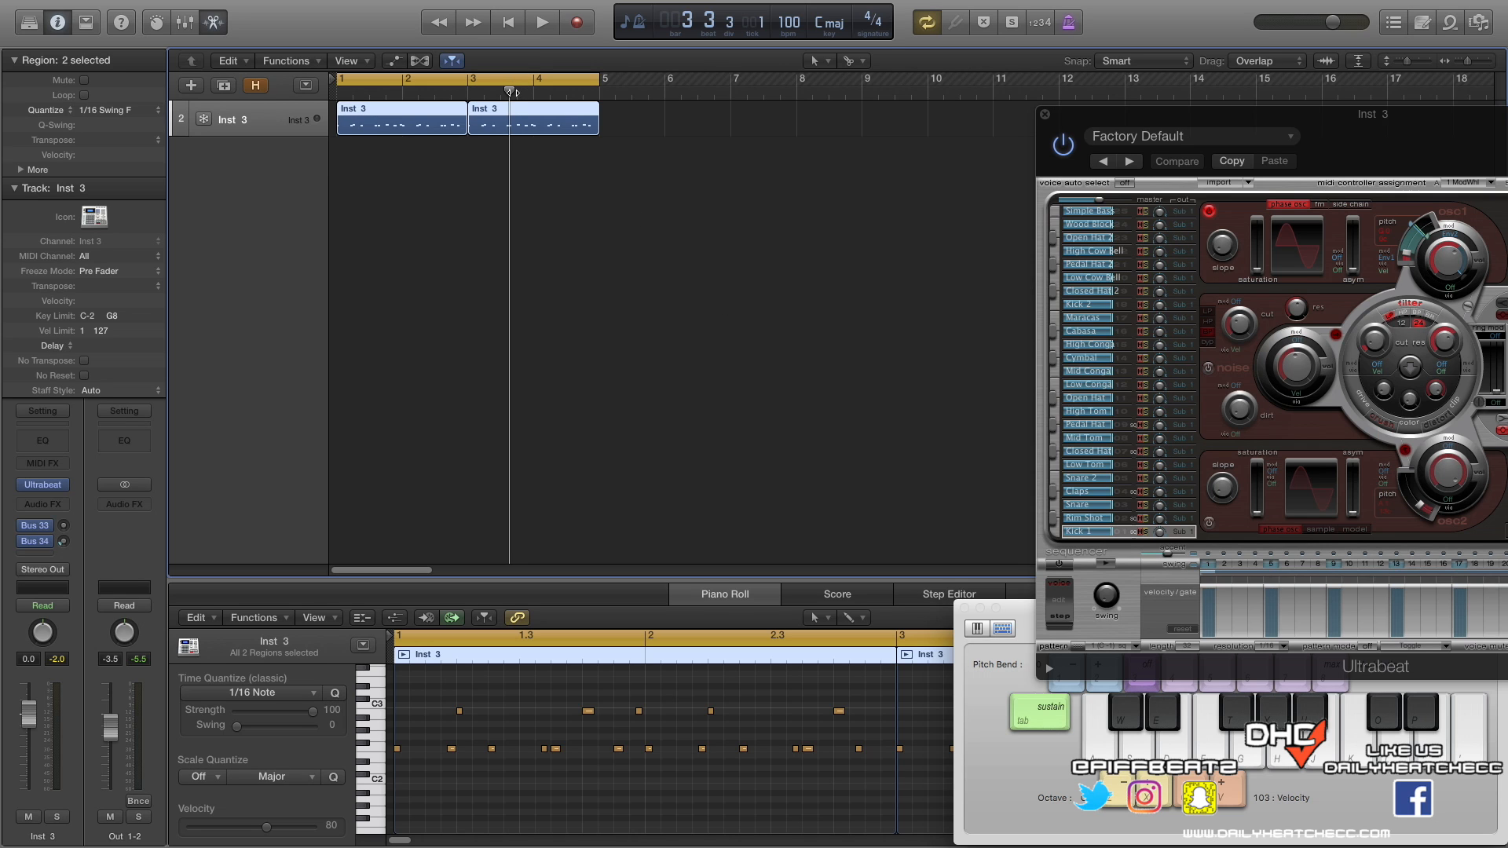
left_click(475, 80)
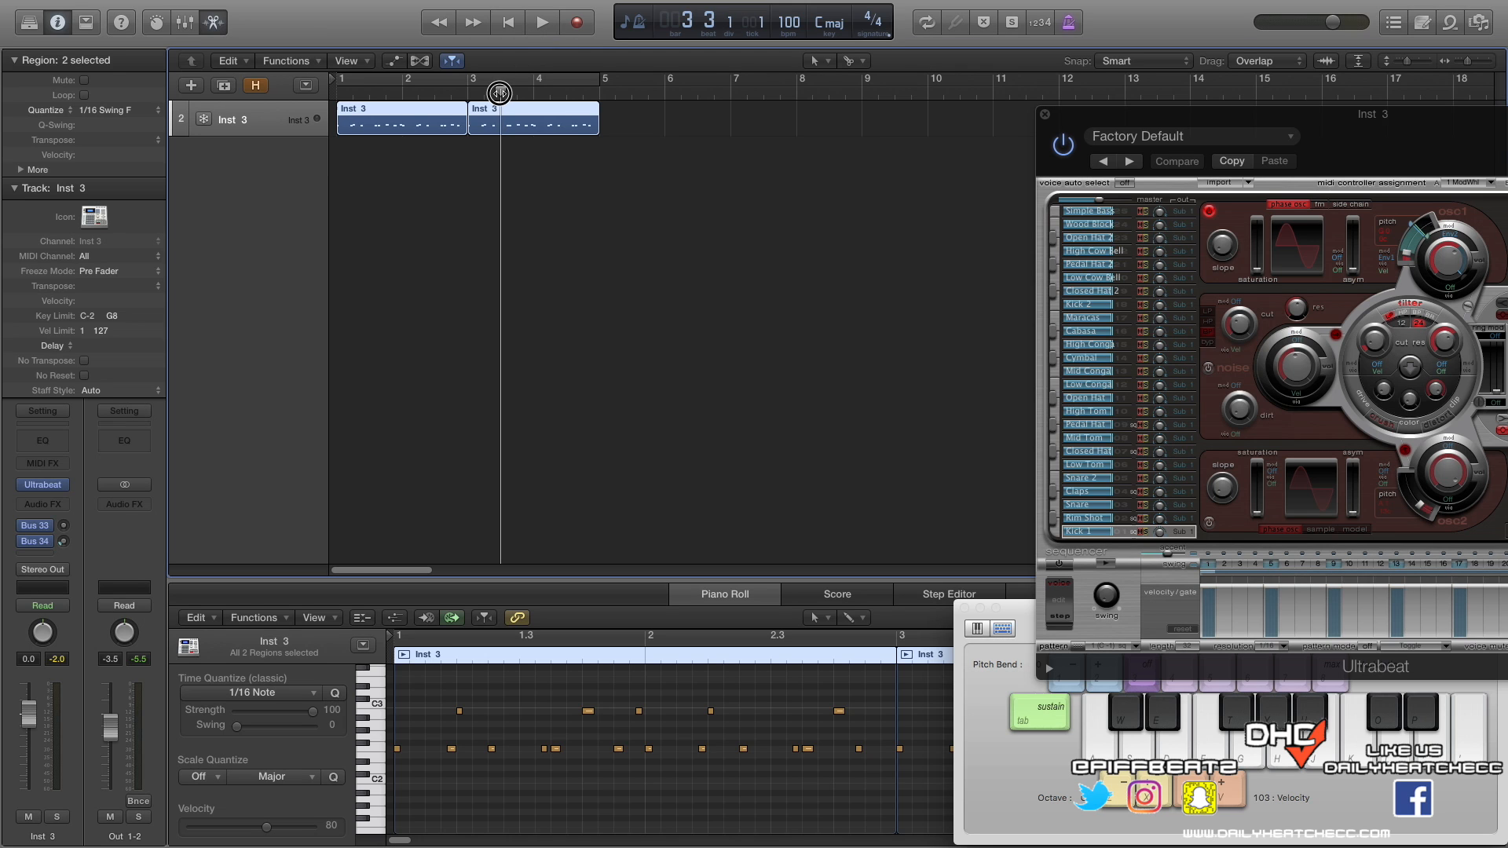
left_click(543, 24)
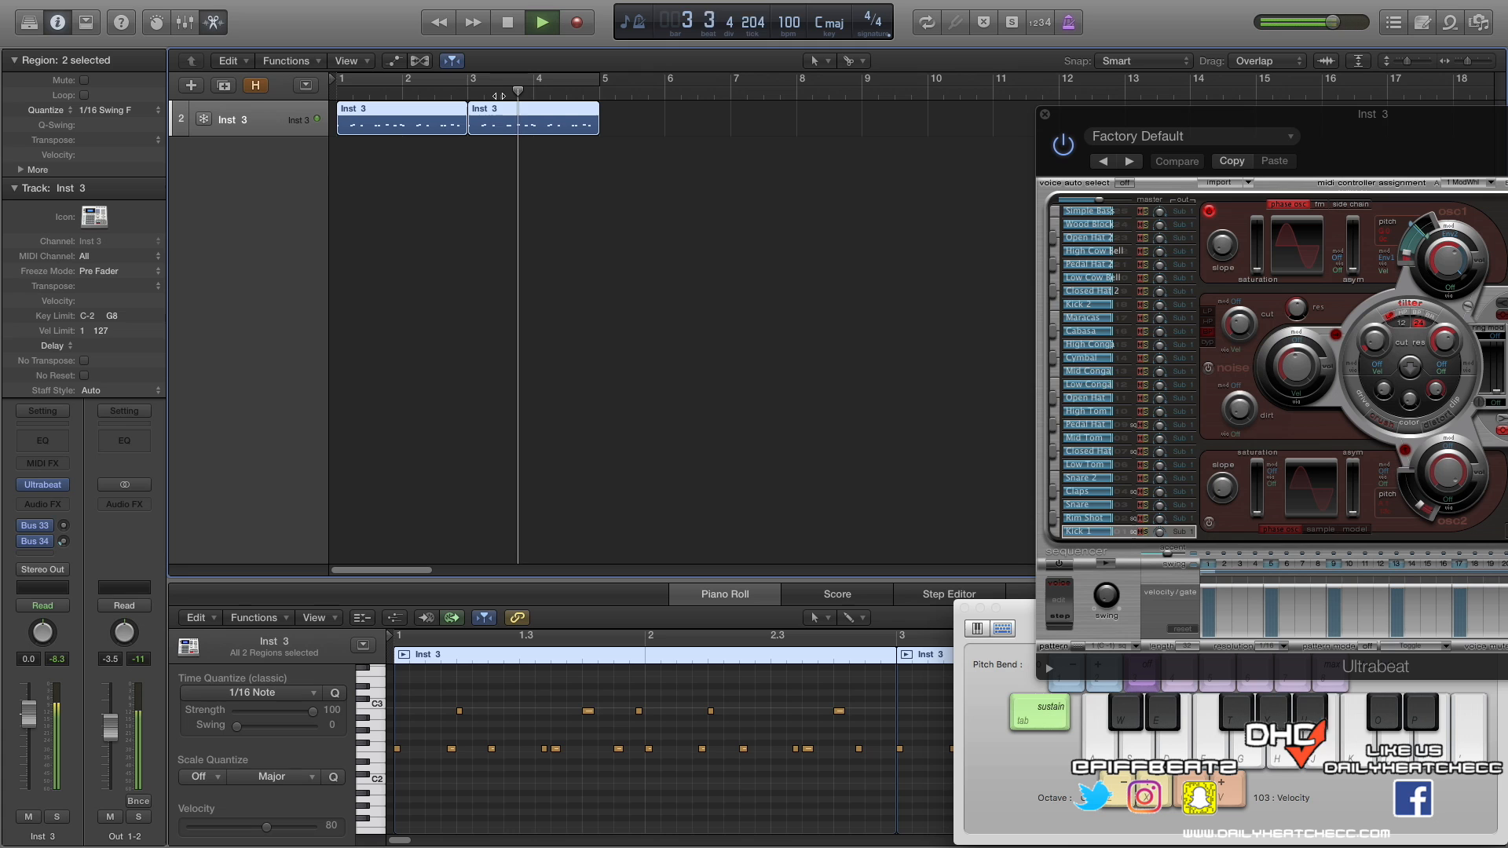
key("space")
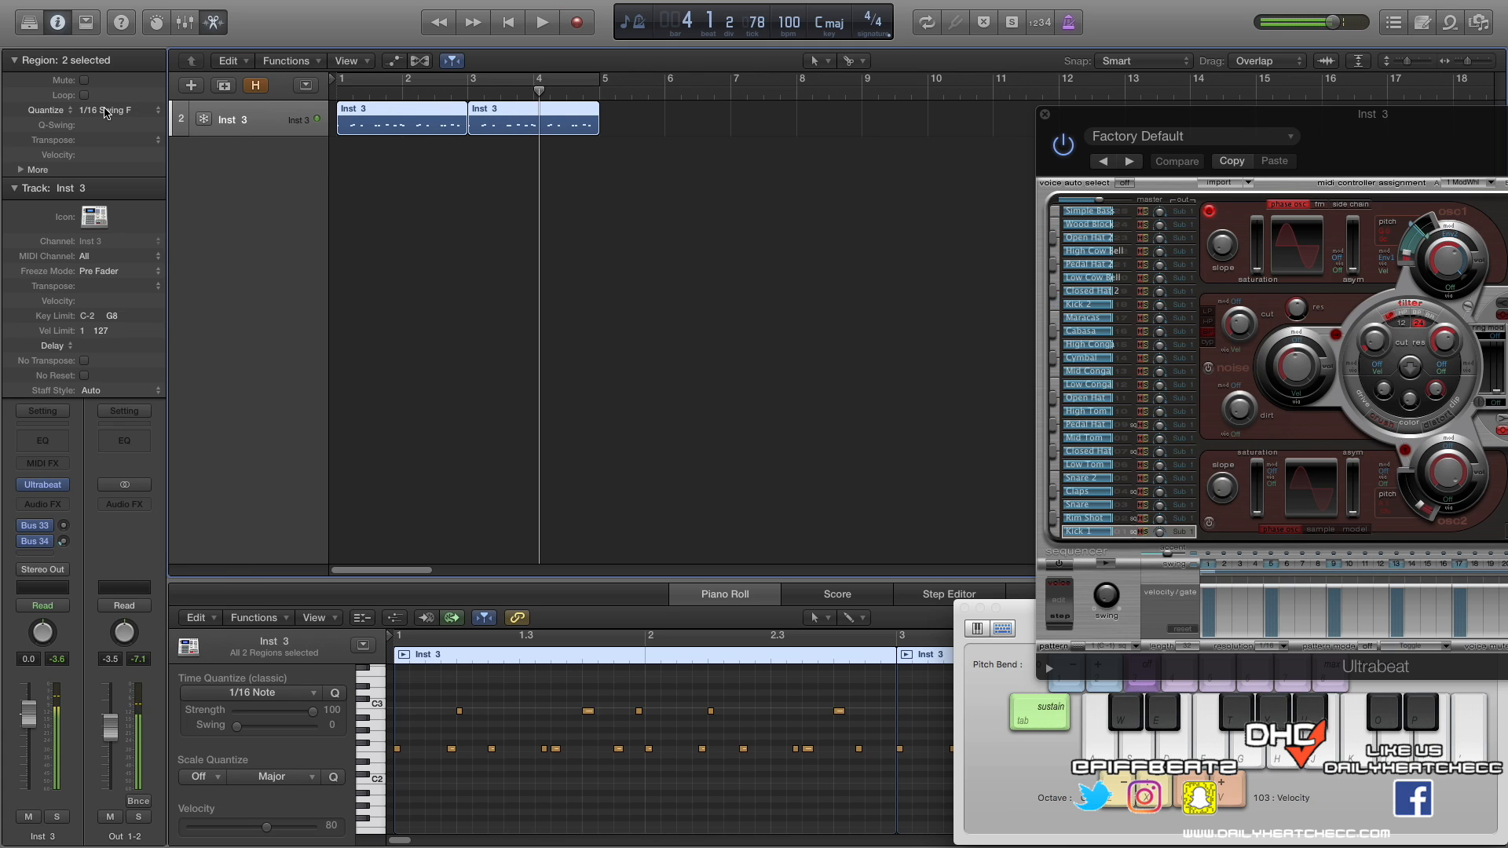
Step: Set the quantize of both regions back to 1/16 Note and play from bar 3 to compare the timing
left_click(105, 112)
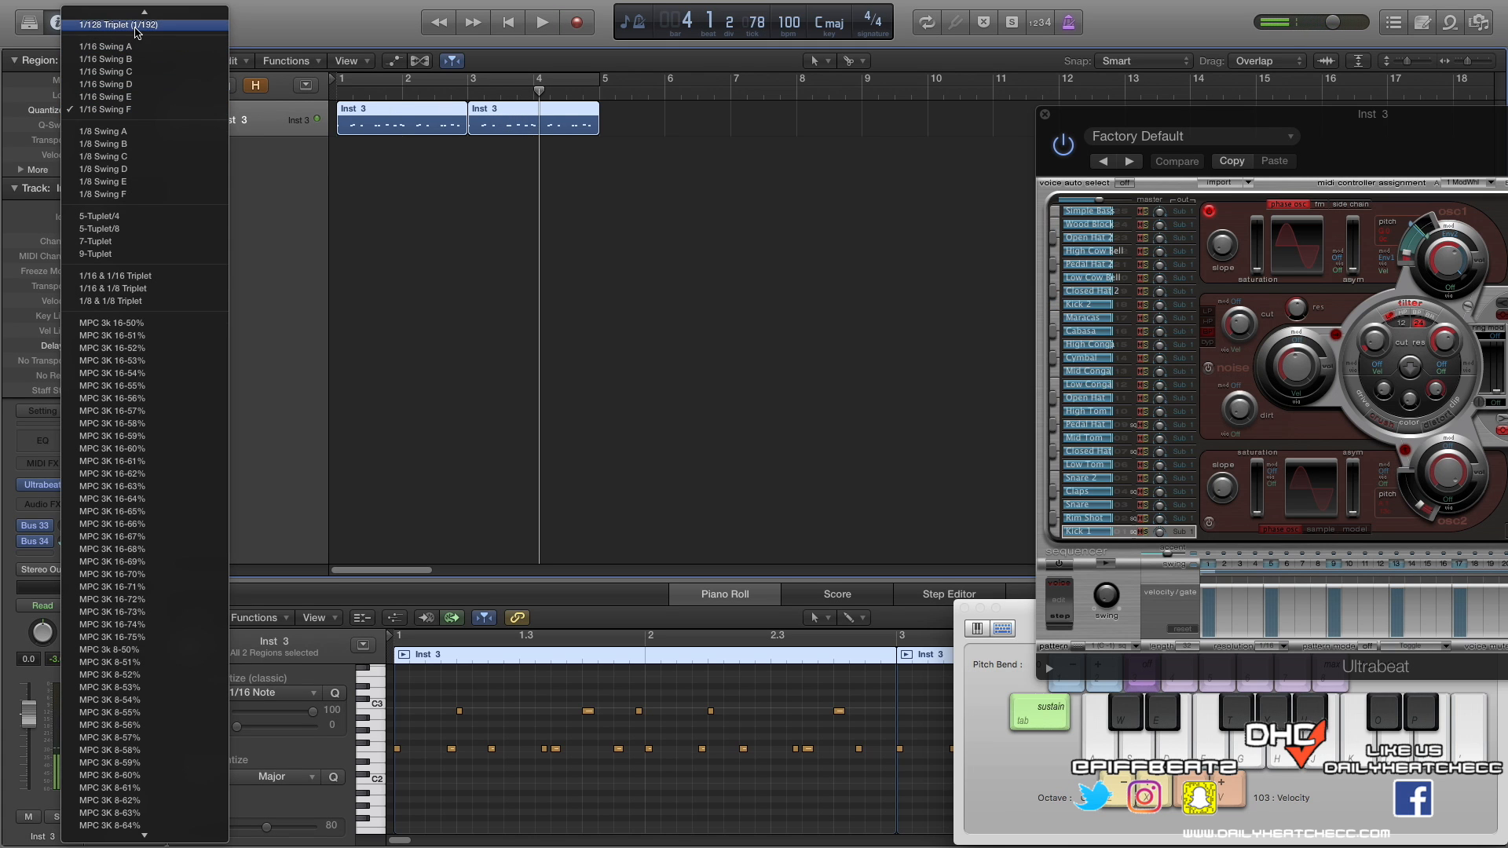
scroll(136, 30, "up", 5)
left_click(120, 87)
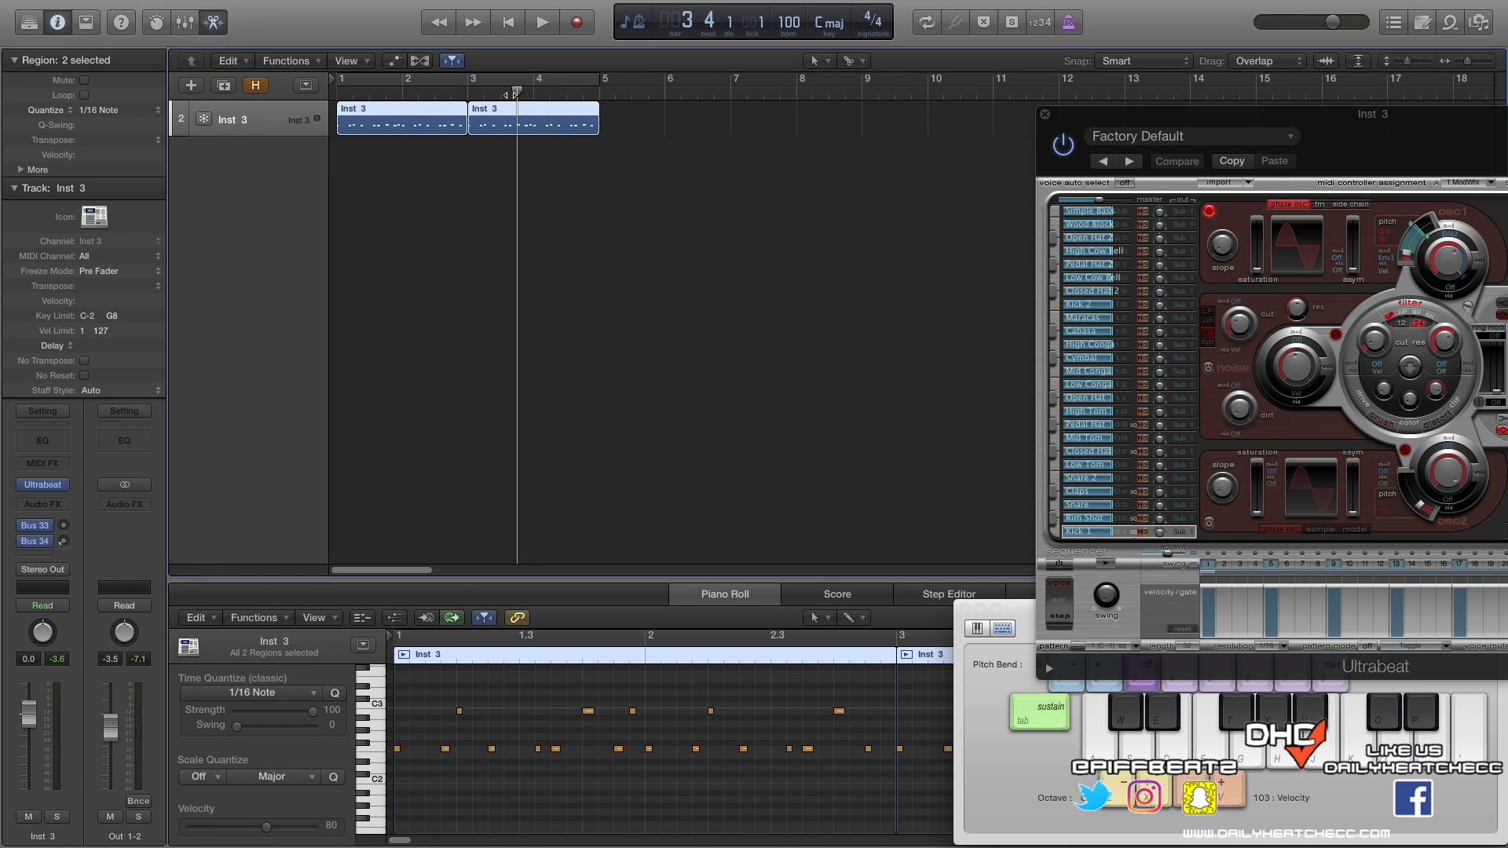
key("space")
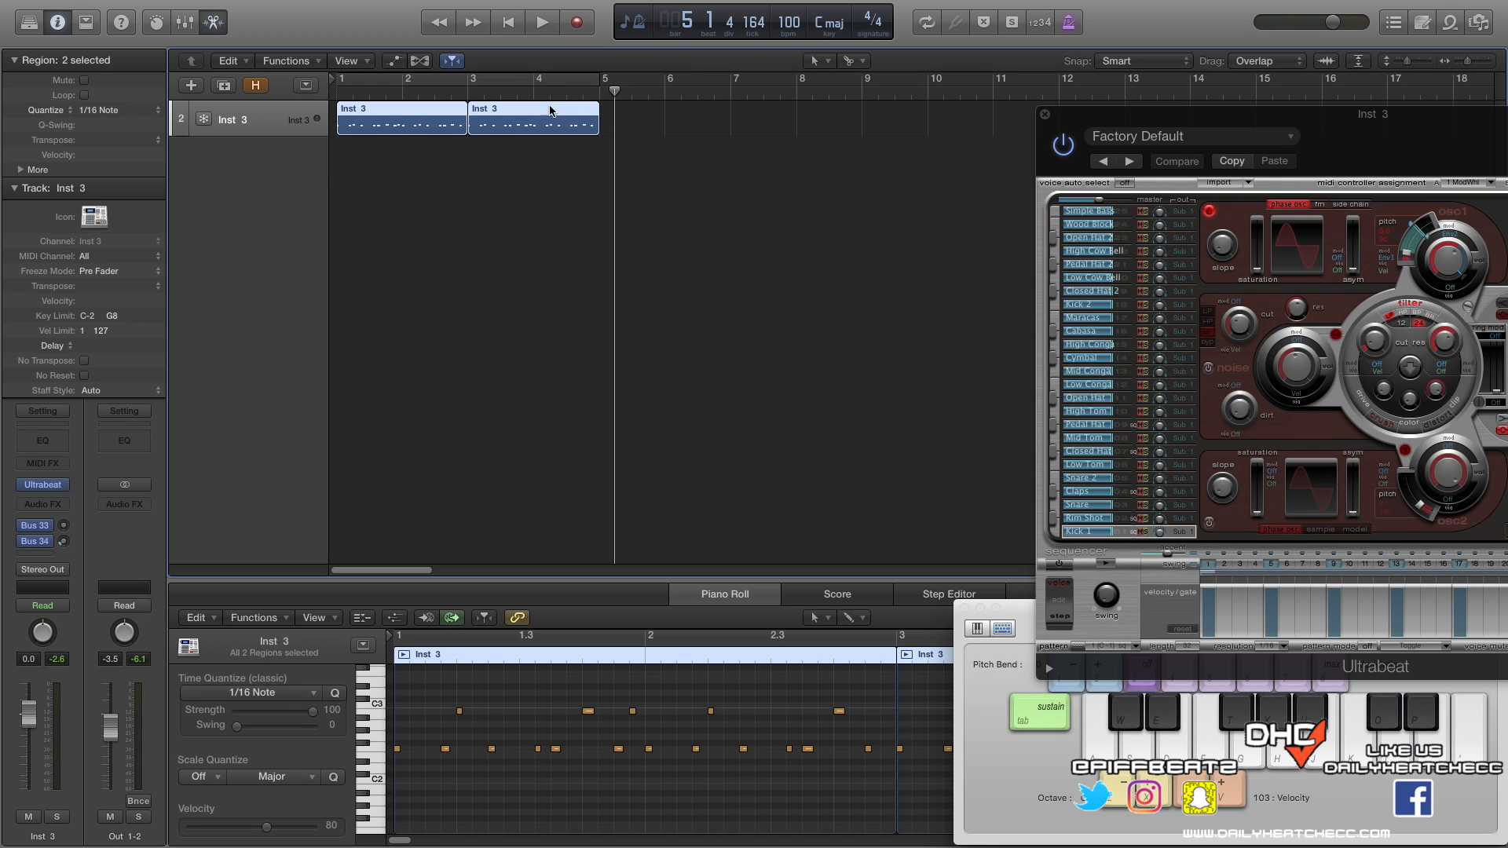
Step: Turn cycling back on, select both Inst 3 regions and play them in the loop
left_click(556, 81)
left_click_drag(560, 163, 348, 91)
left_click(160, 116)
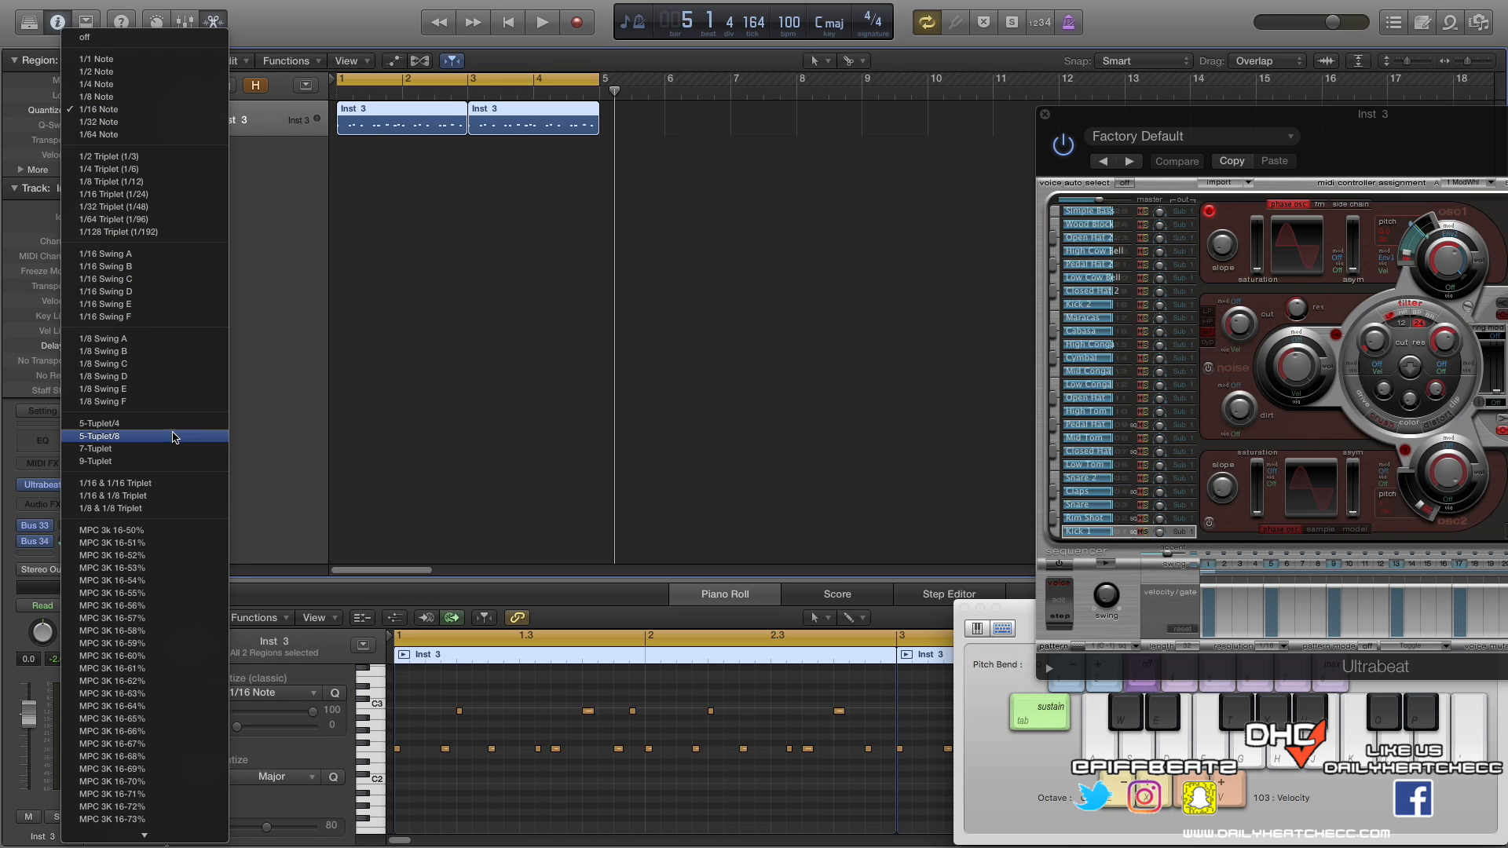
left_click(381, 382)
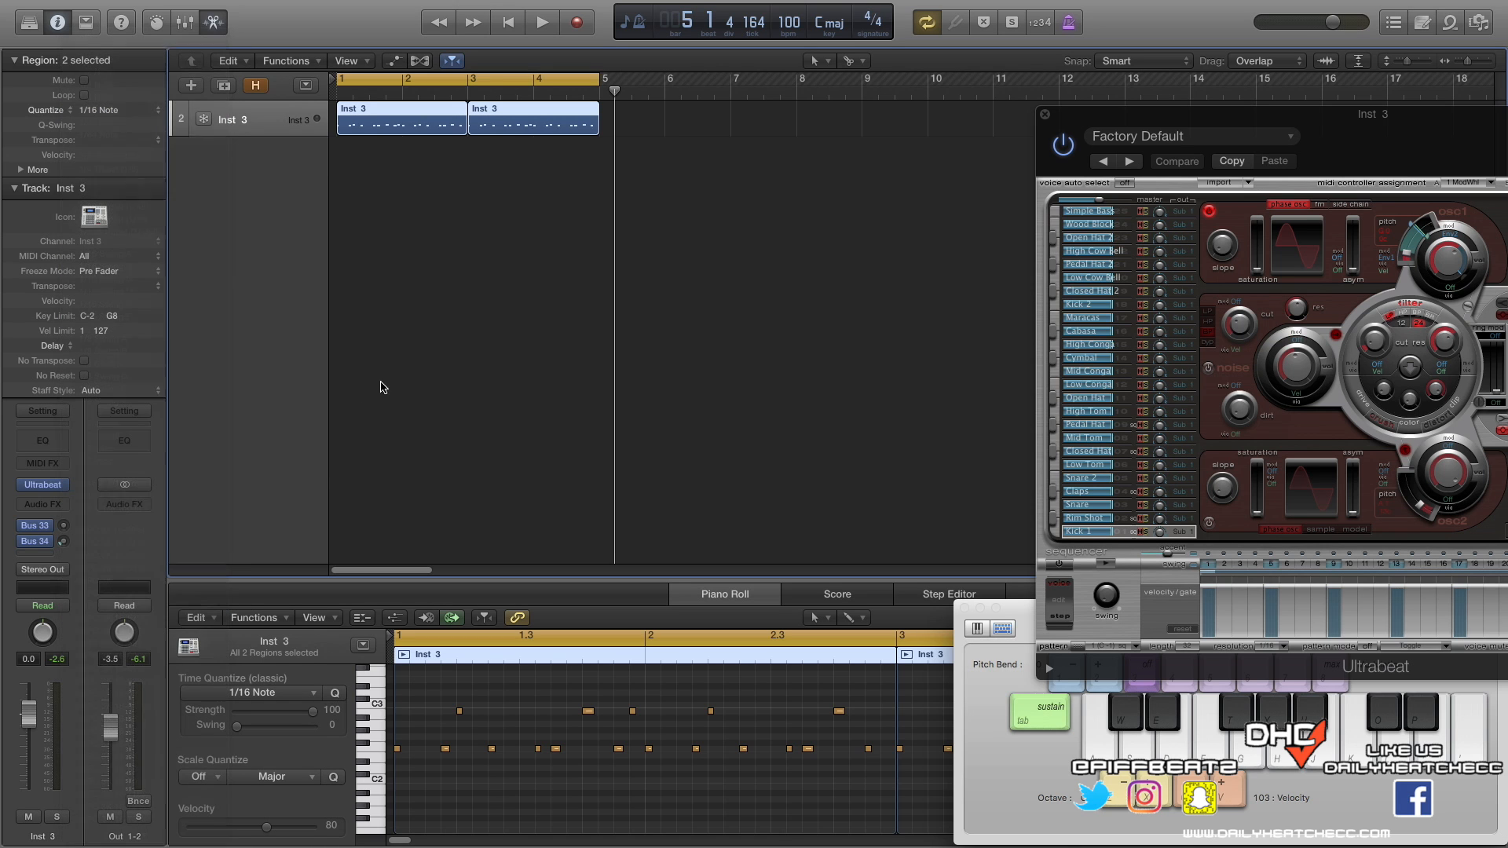
left_click(543, 23)
Step: Browse the regions' quantize options down to the MPC 3K 16 swing templates
left_click(108, 112)
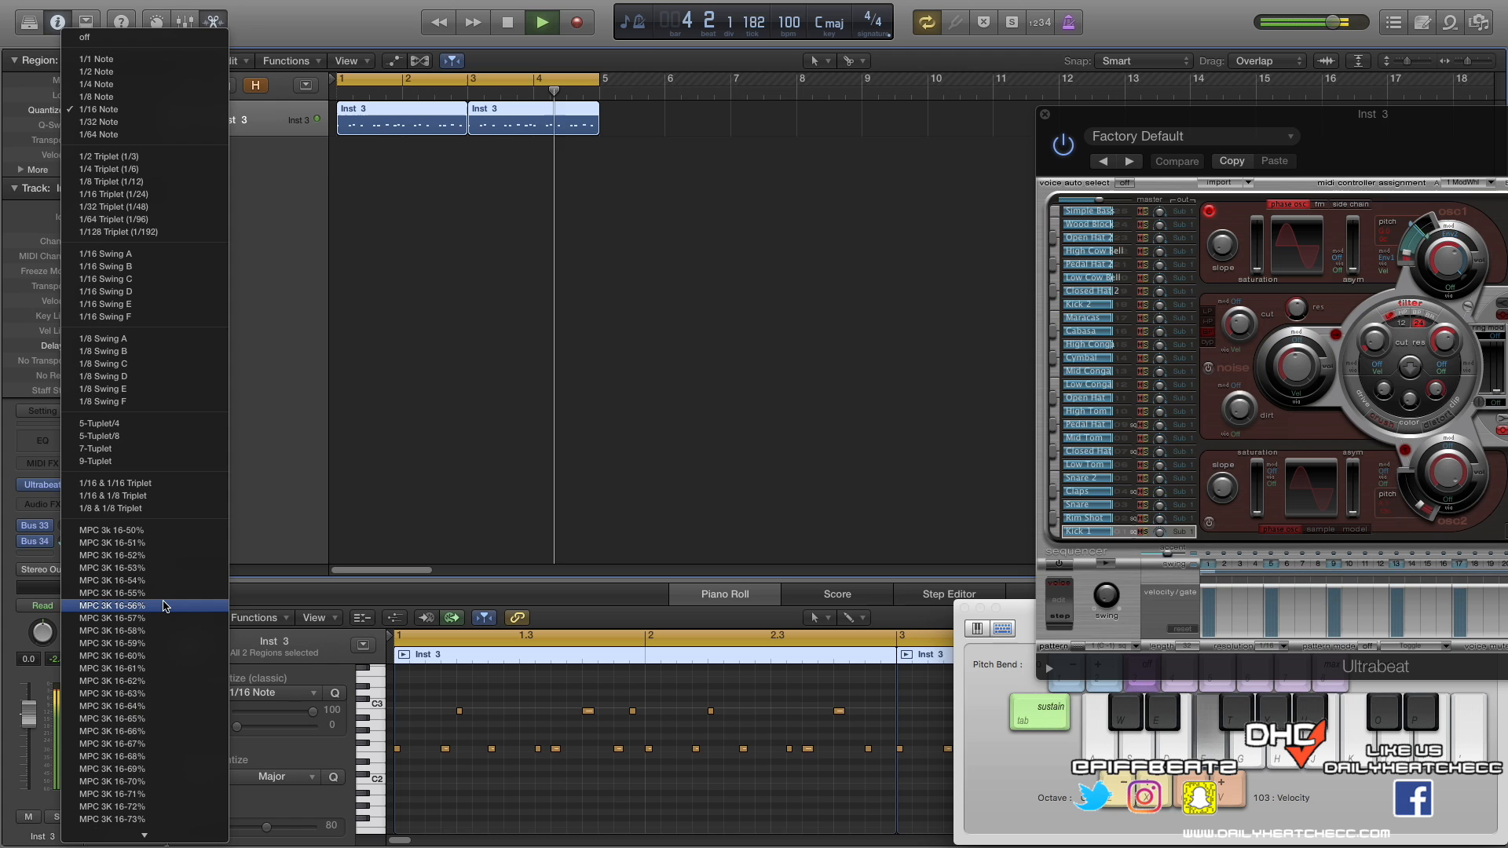
left_click(163, 606)
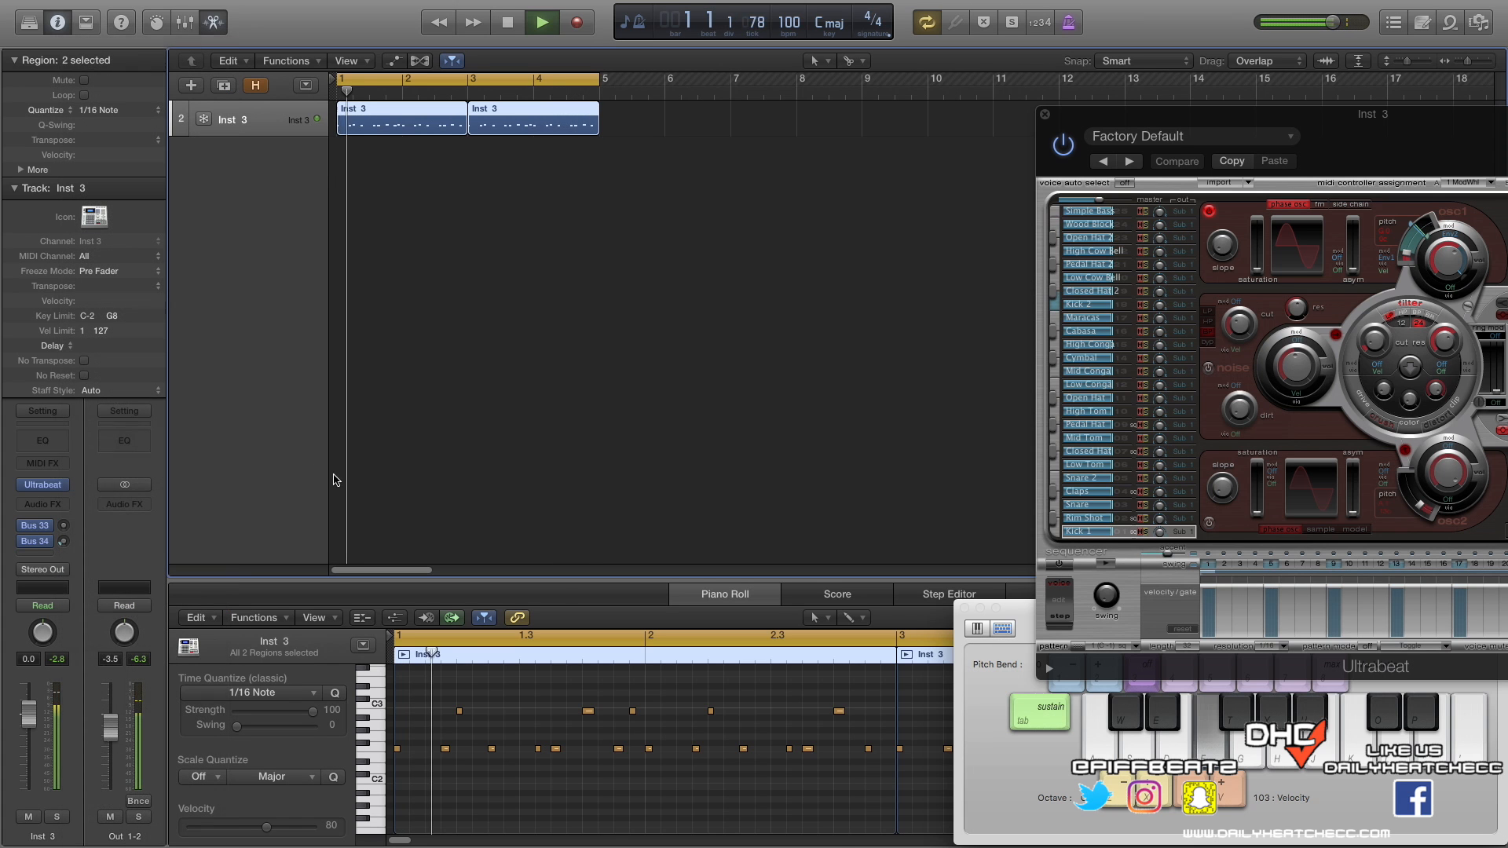
Step: Set the quantize of both selected Inst 3 regions to MPC 3K 16-55% and play the loop from the beginning
left_click(515, 25)
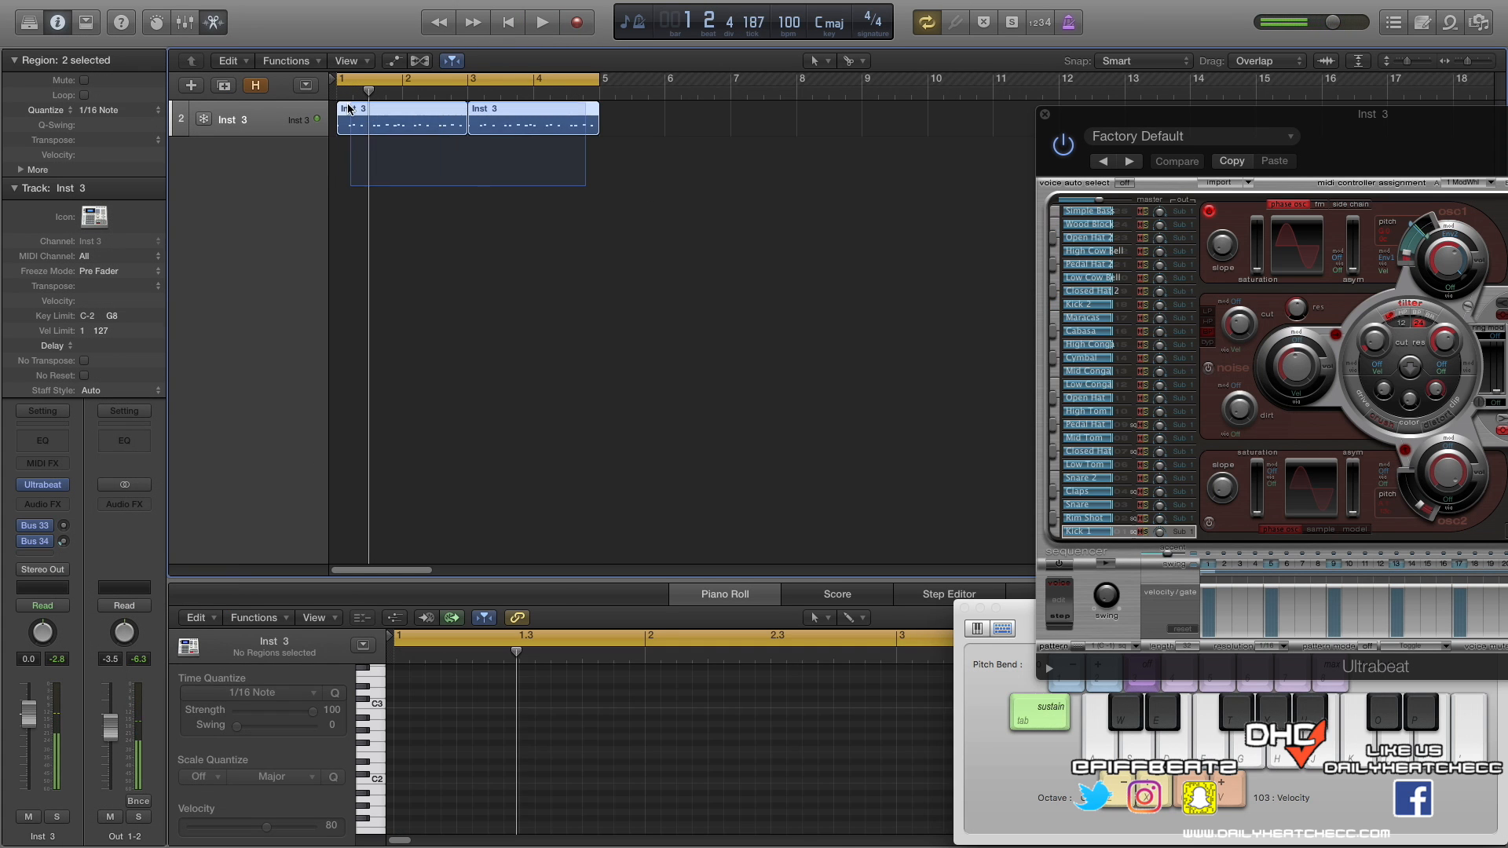
left_click(118, 112)
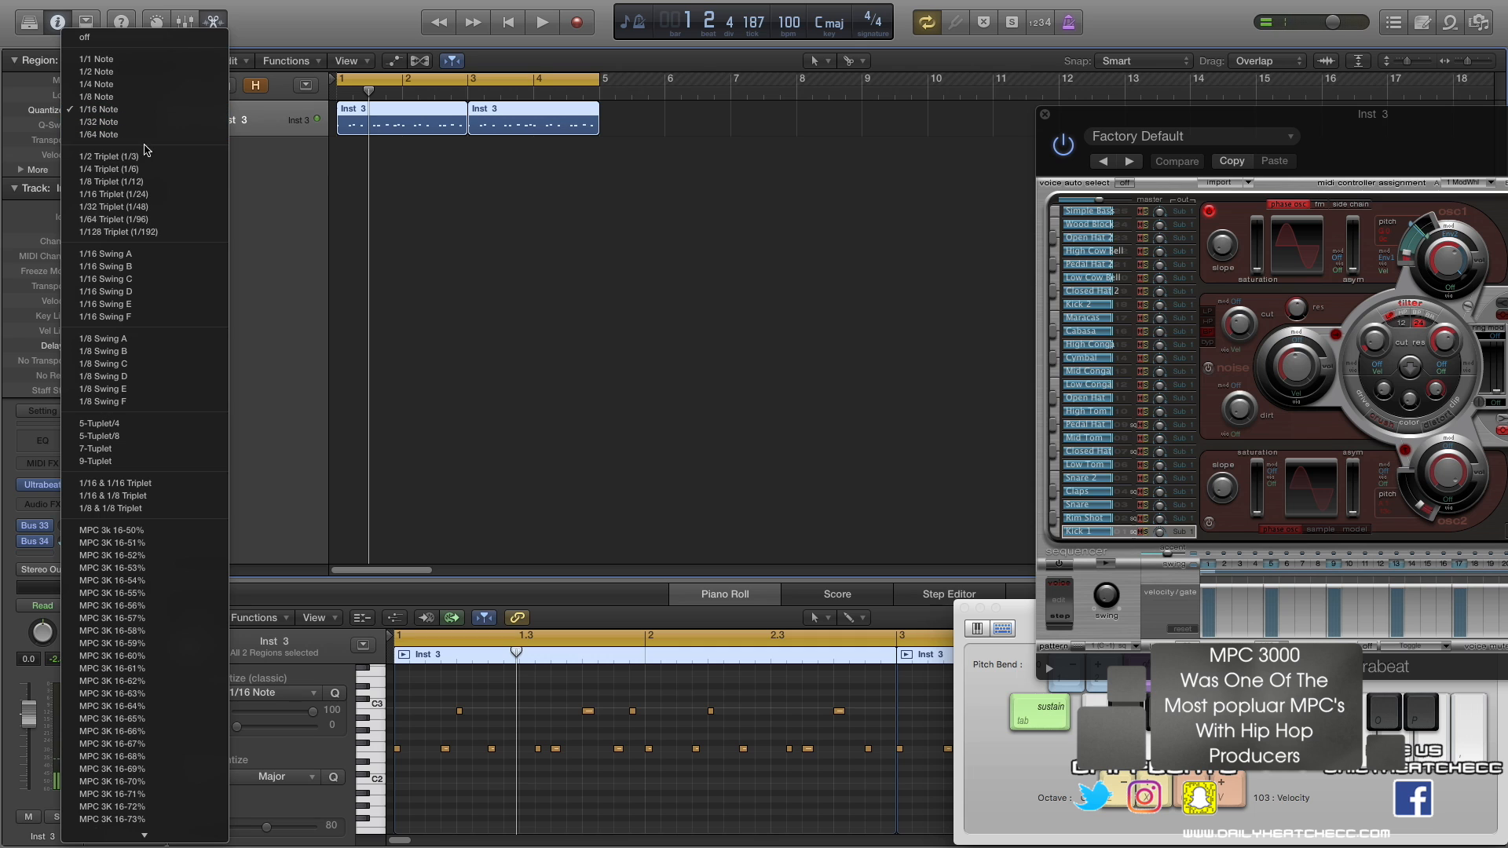
left_click(149, 593)
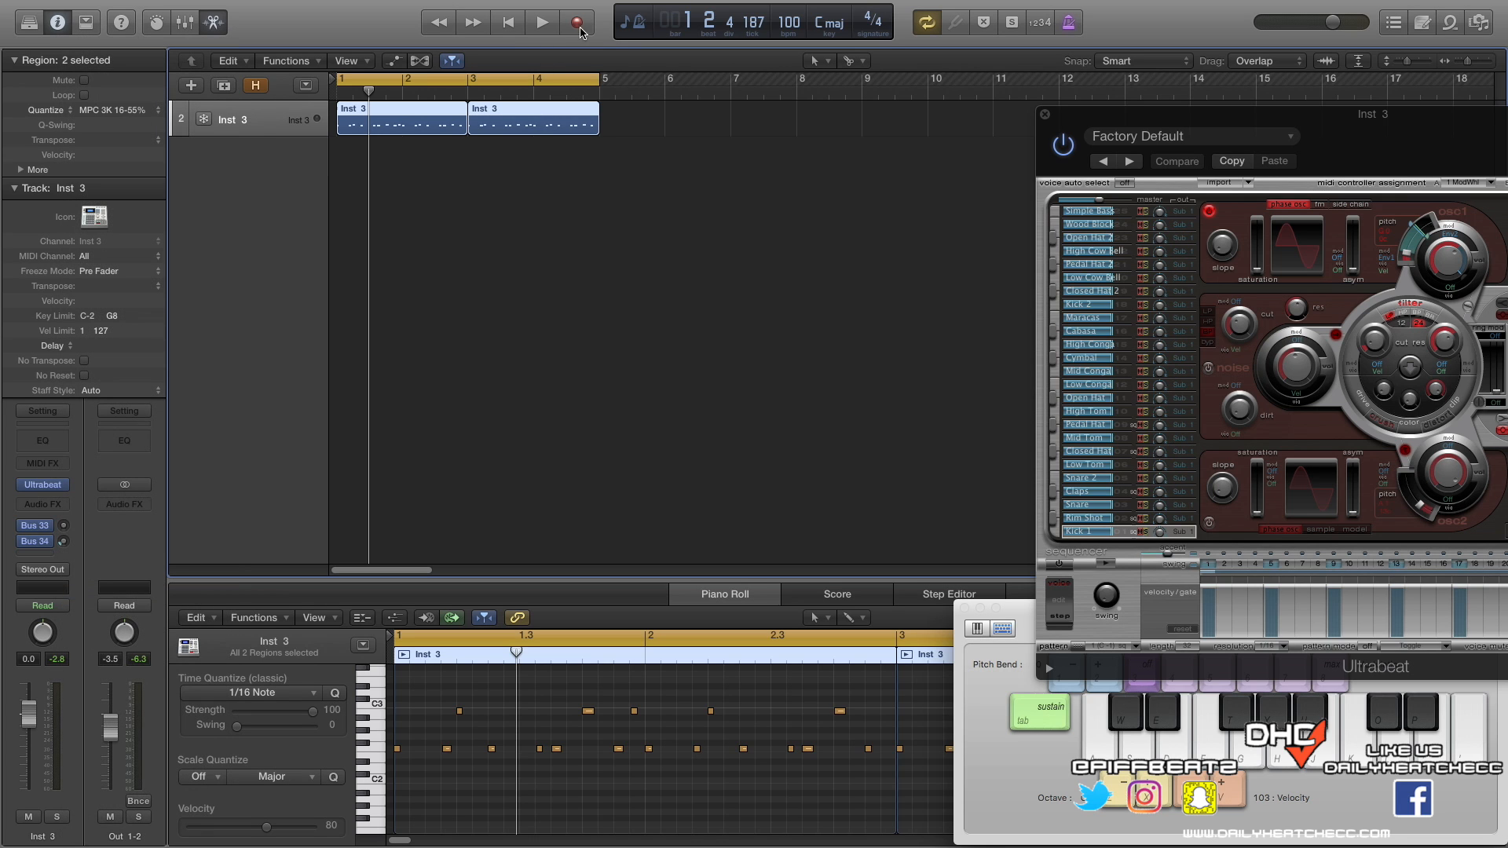
left_click(508, 22)
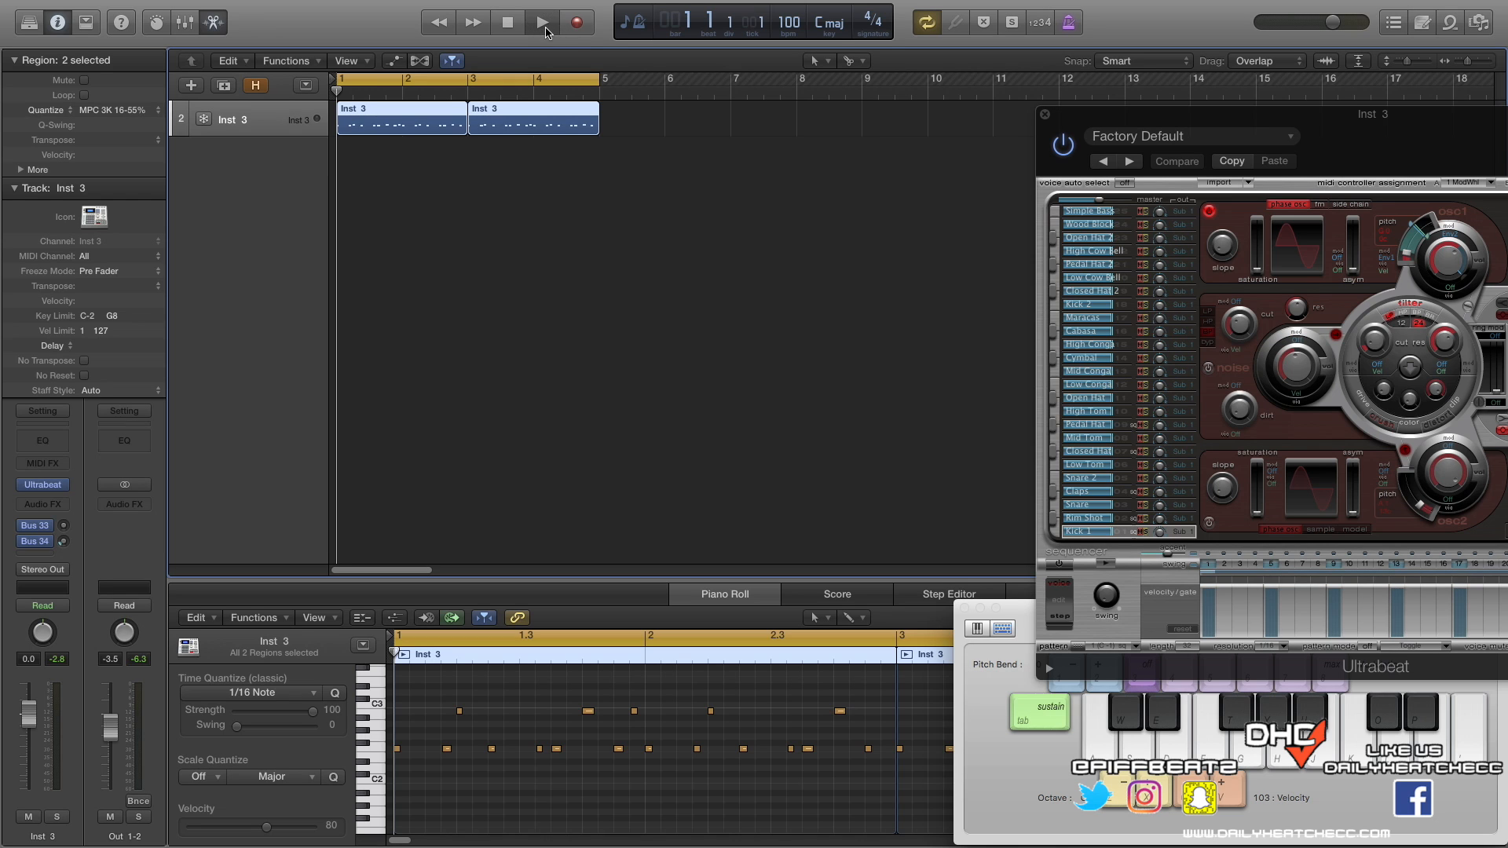
left_click(543, 23)
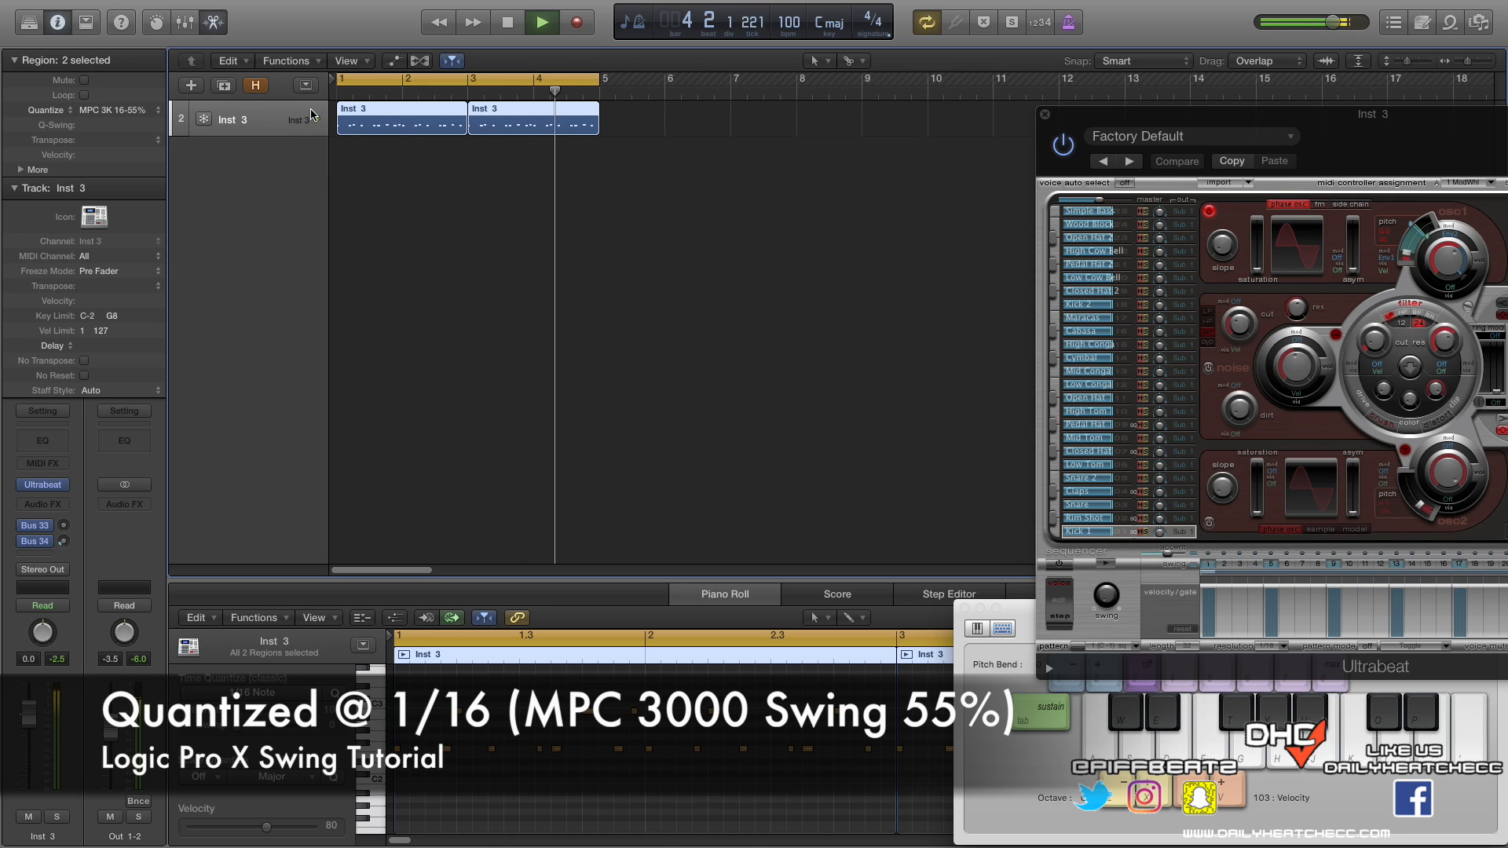
Step: Switch both regions' quantize to 1/16 Note during playback to compare the straight timing
left_click(115, 111)
scroll(130, 94, "up", 15)
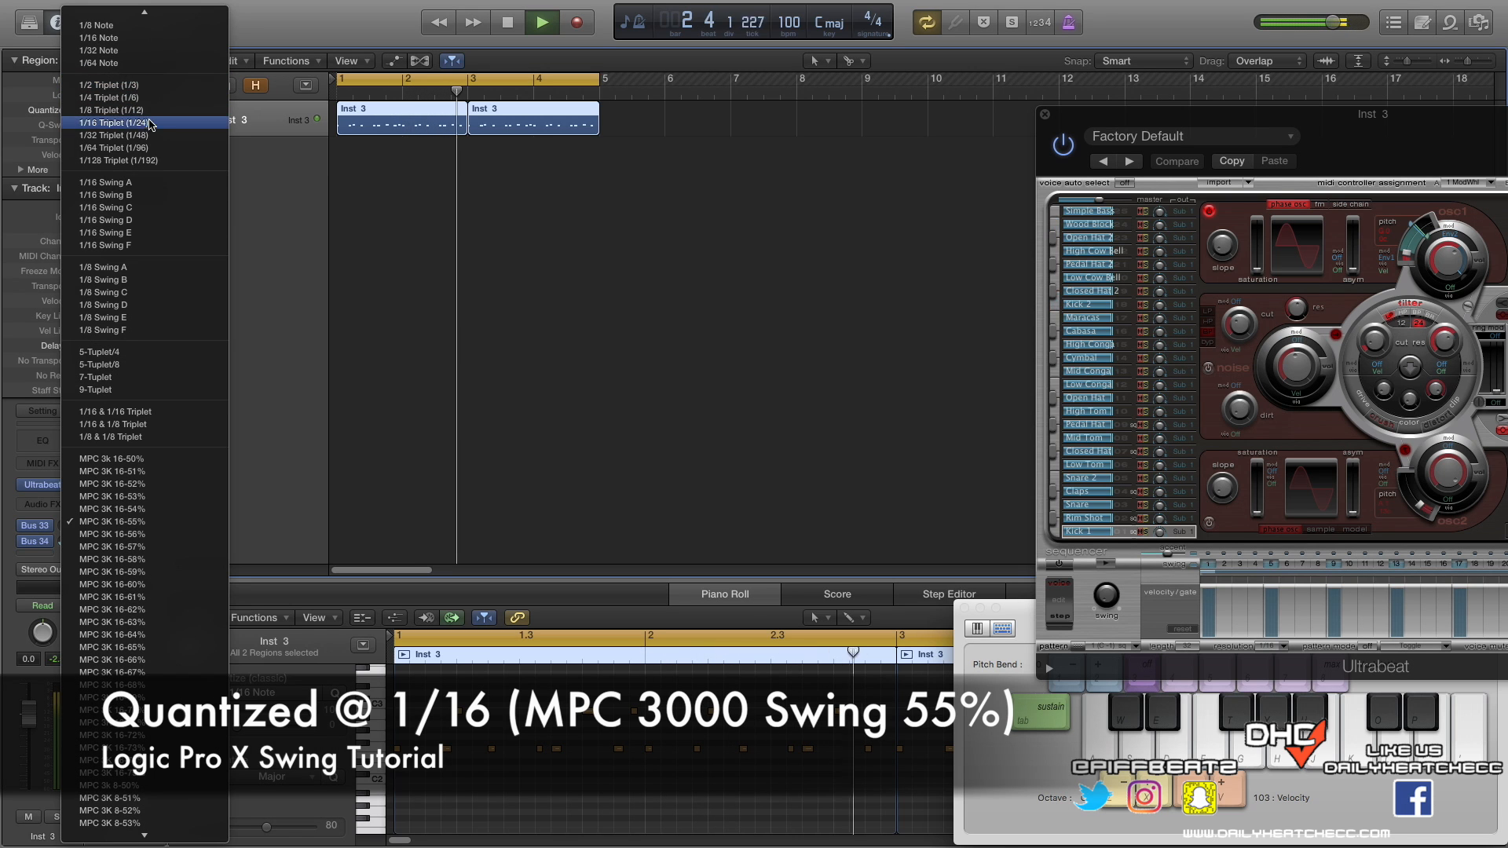
scroll(140, 91, "up", 4)
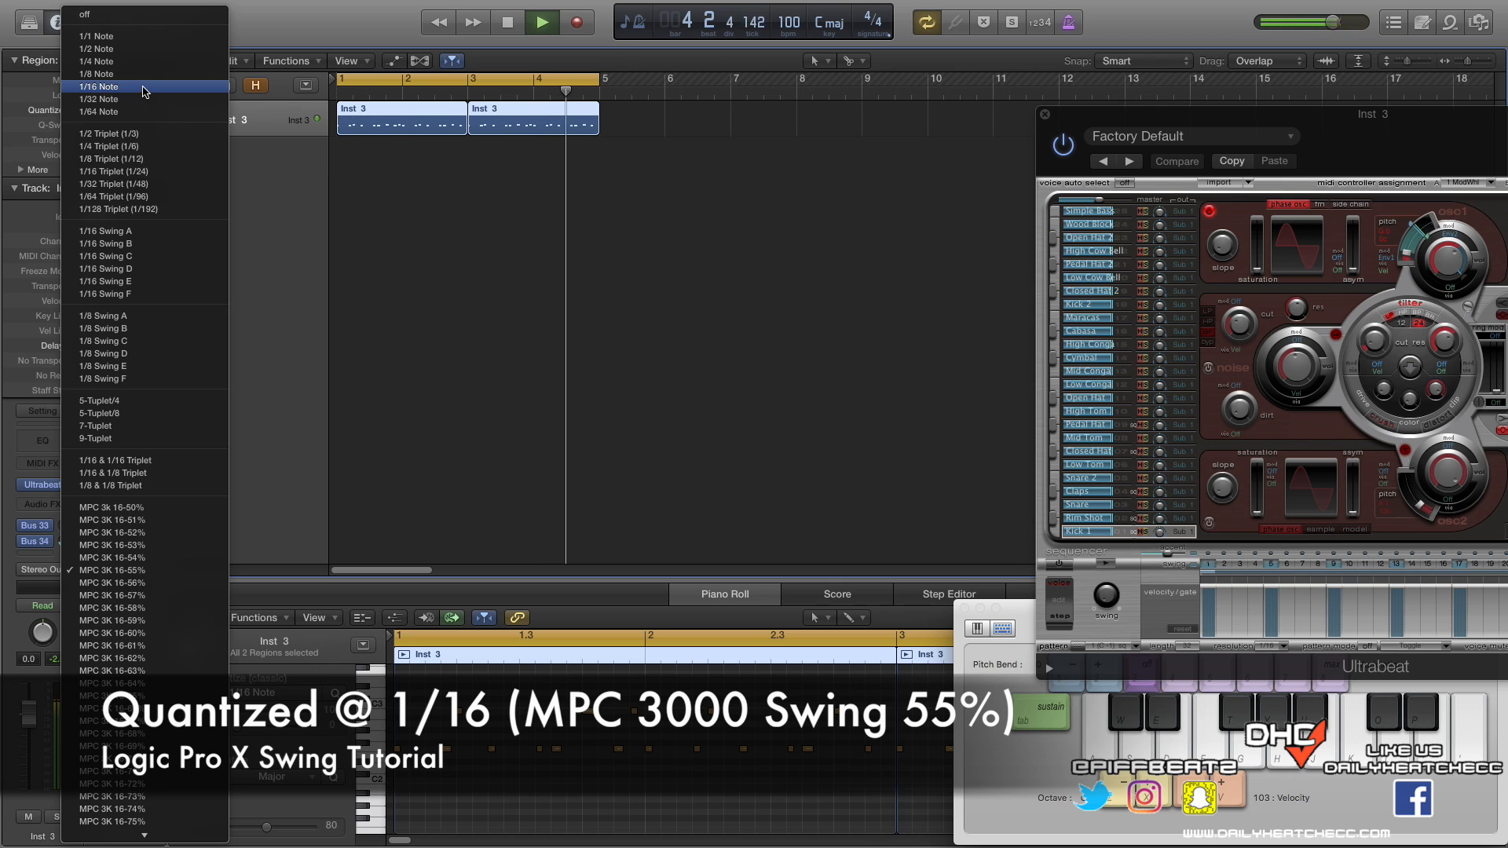
left_click(143, 87)
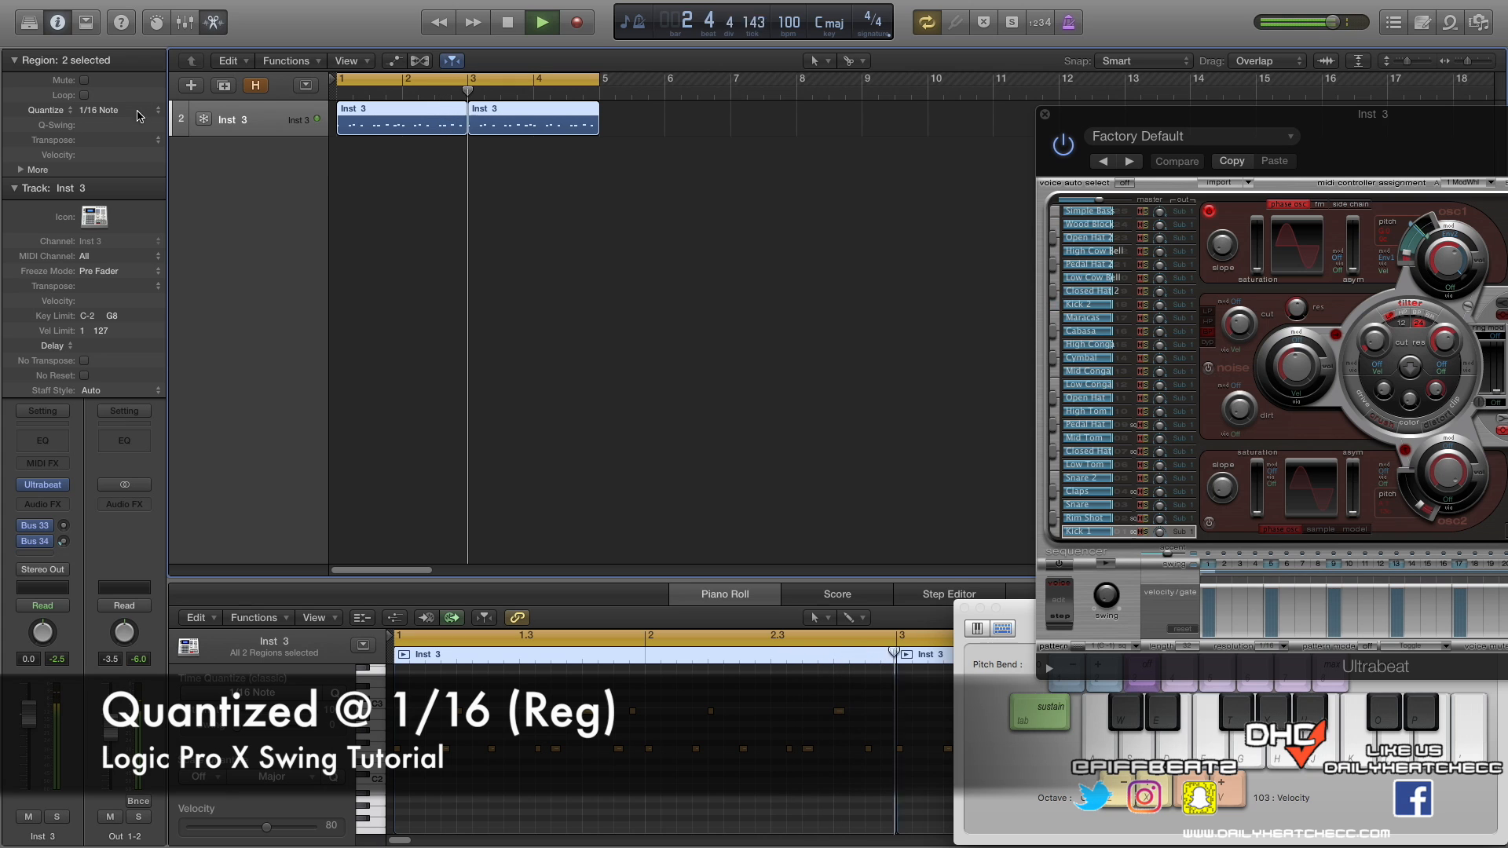
Step: Return both regions' quantize to MPC 3K 16-55% during playback to hear the swing again, and finally deselect the regions
left_click(128, 112)
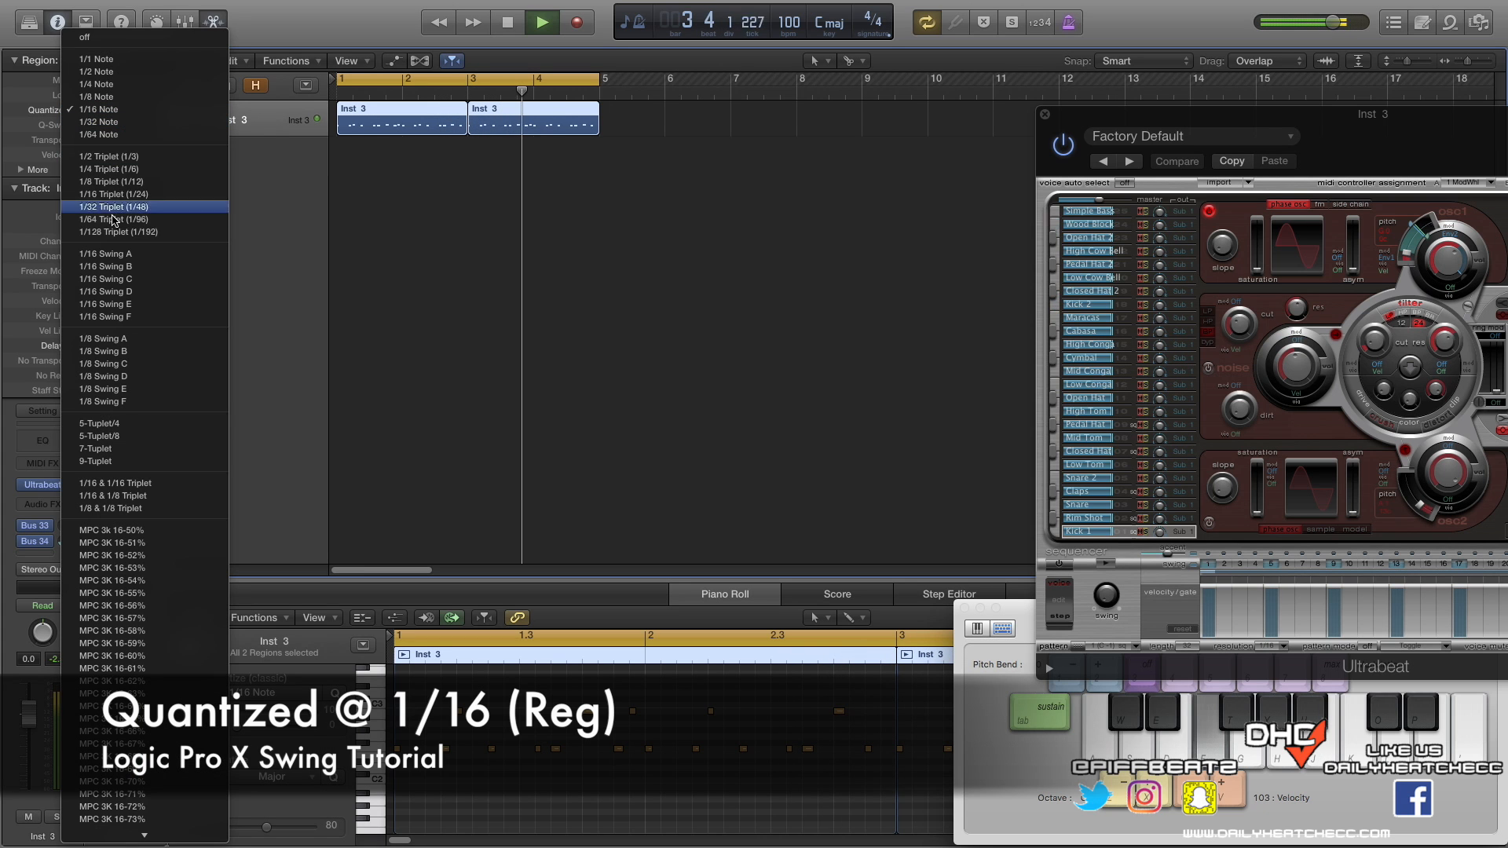
scroll(118, 231, "down", 3)
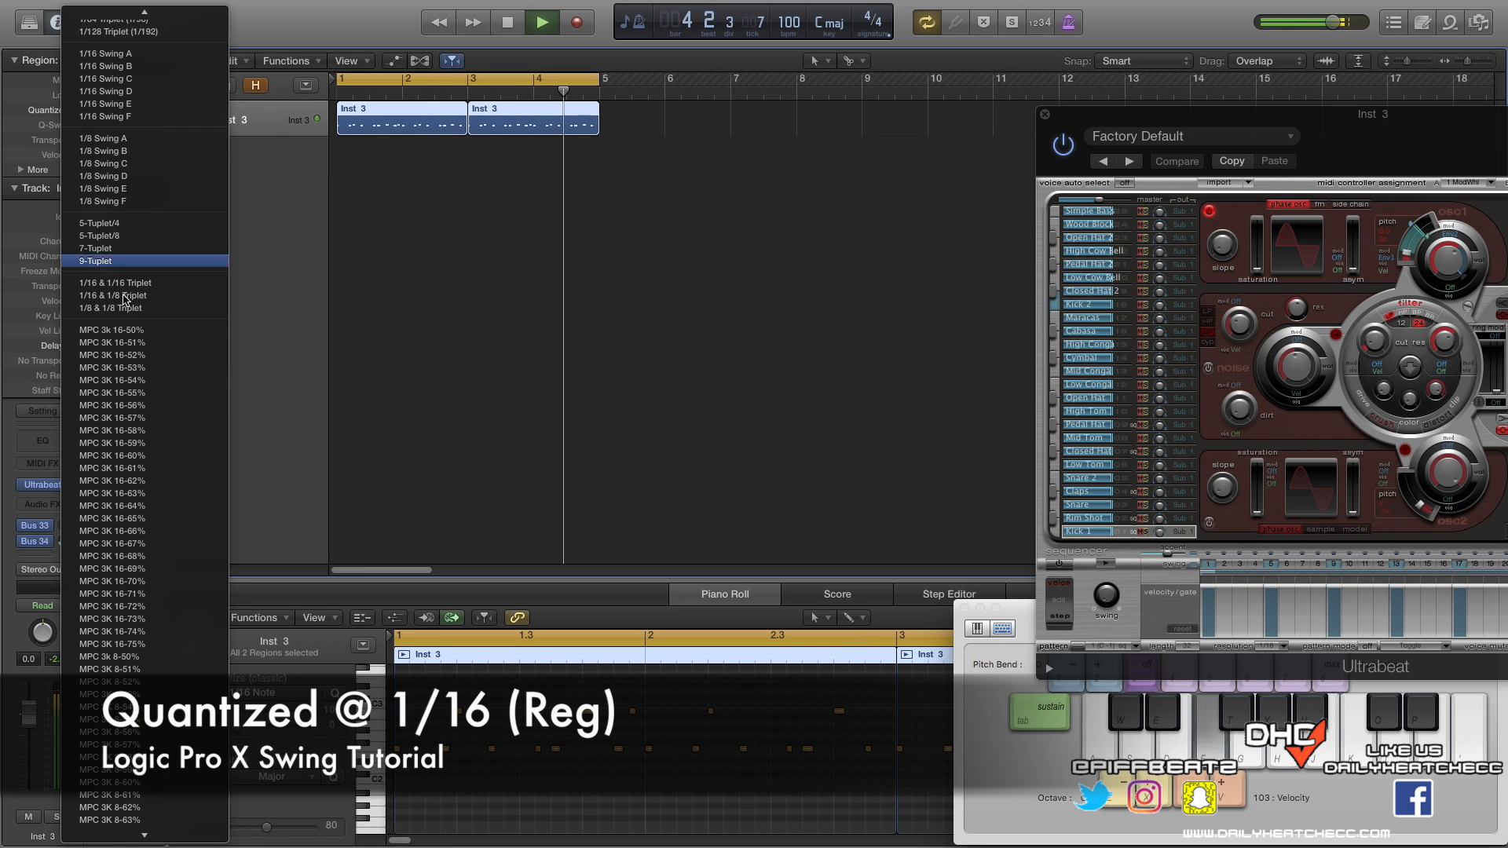
left_click(153, 395)
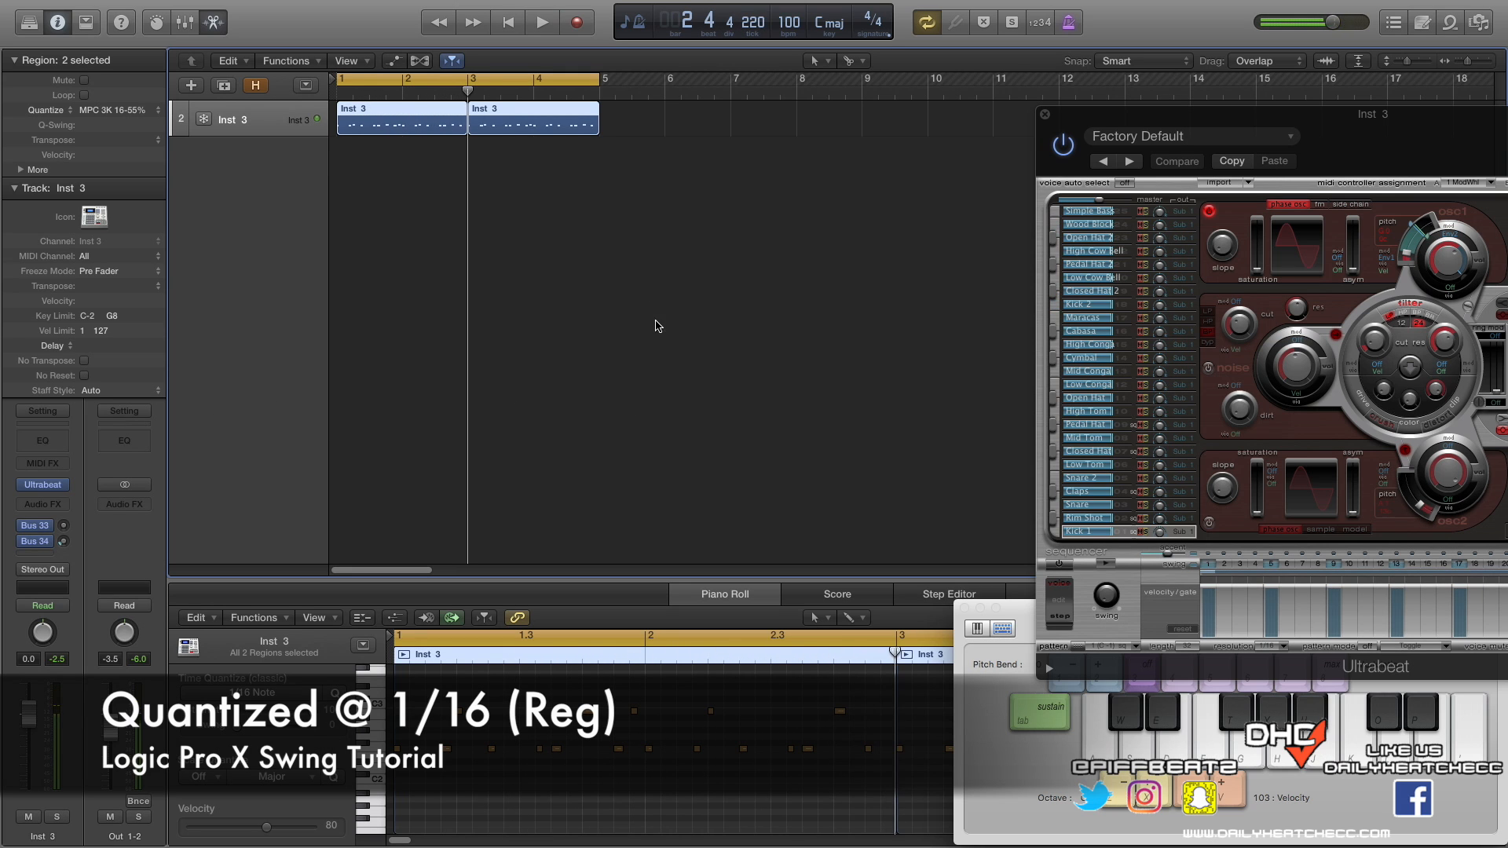
left_click(658, 323)
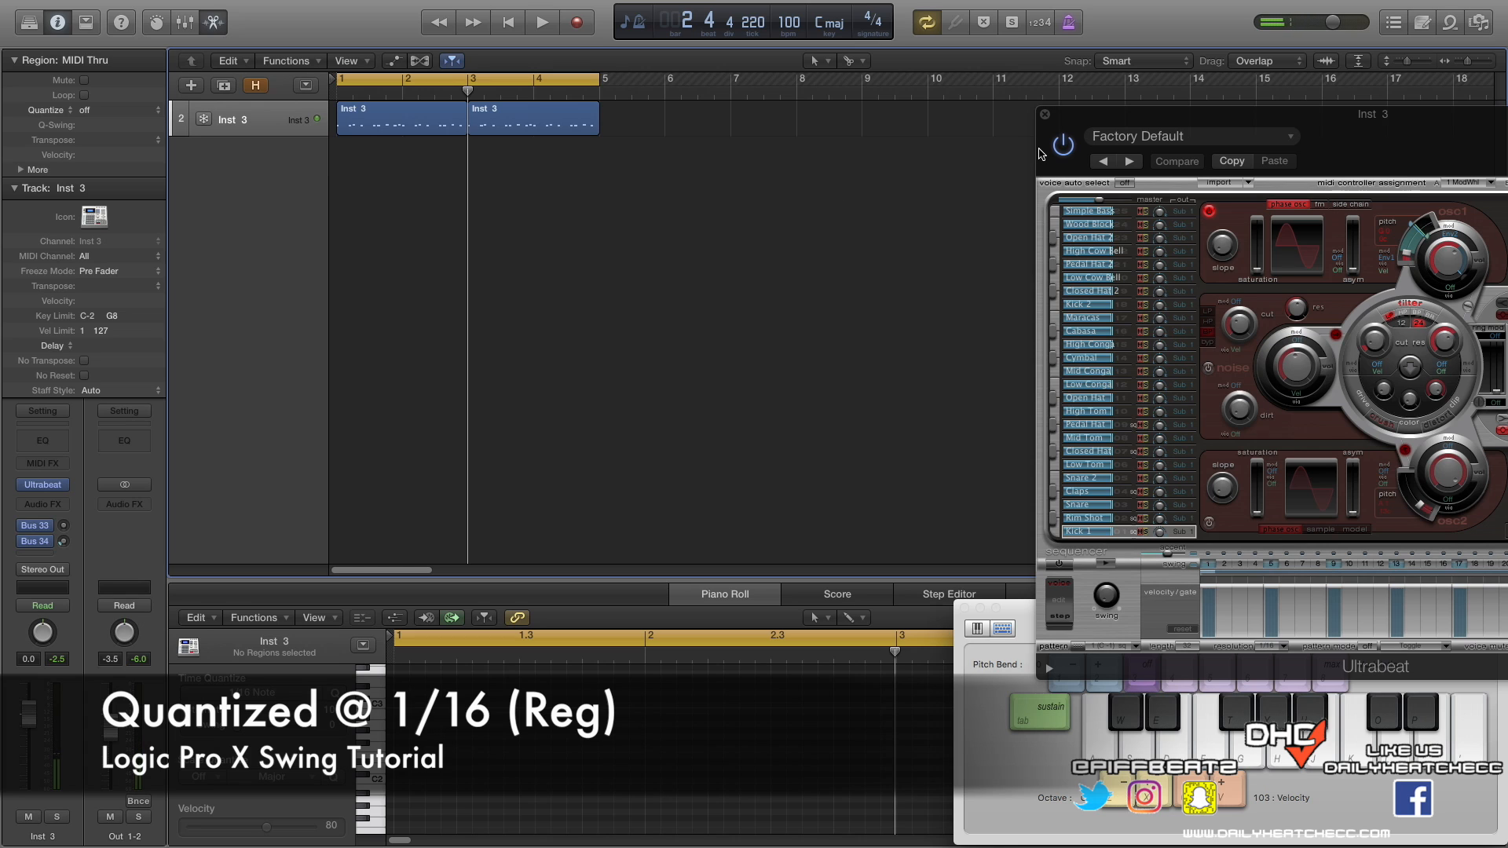